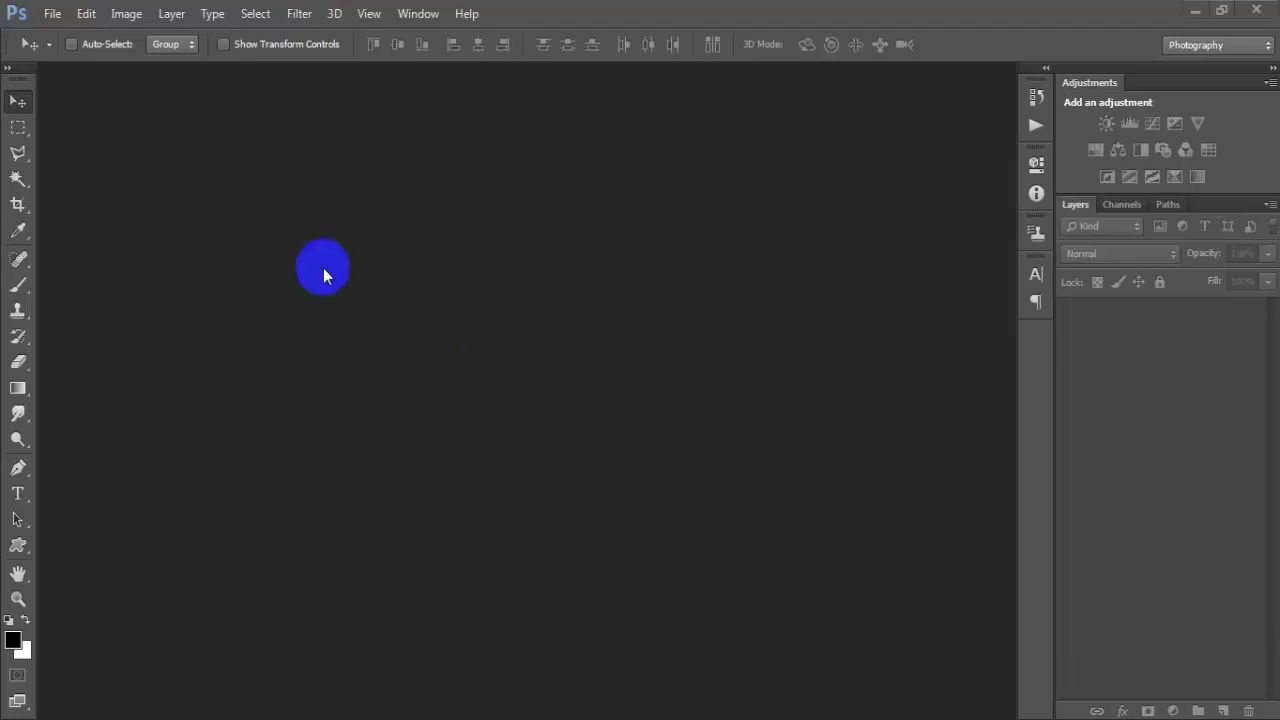
# Step: Open 3 (1).jpg as a docked tab and duplicate the Background into Layer 1
pyautogui.click(52, 13)
pyautogui.click(88, 58)
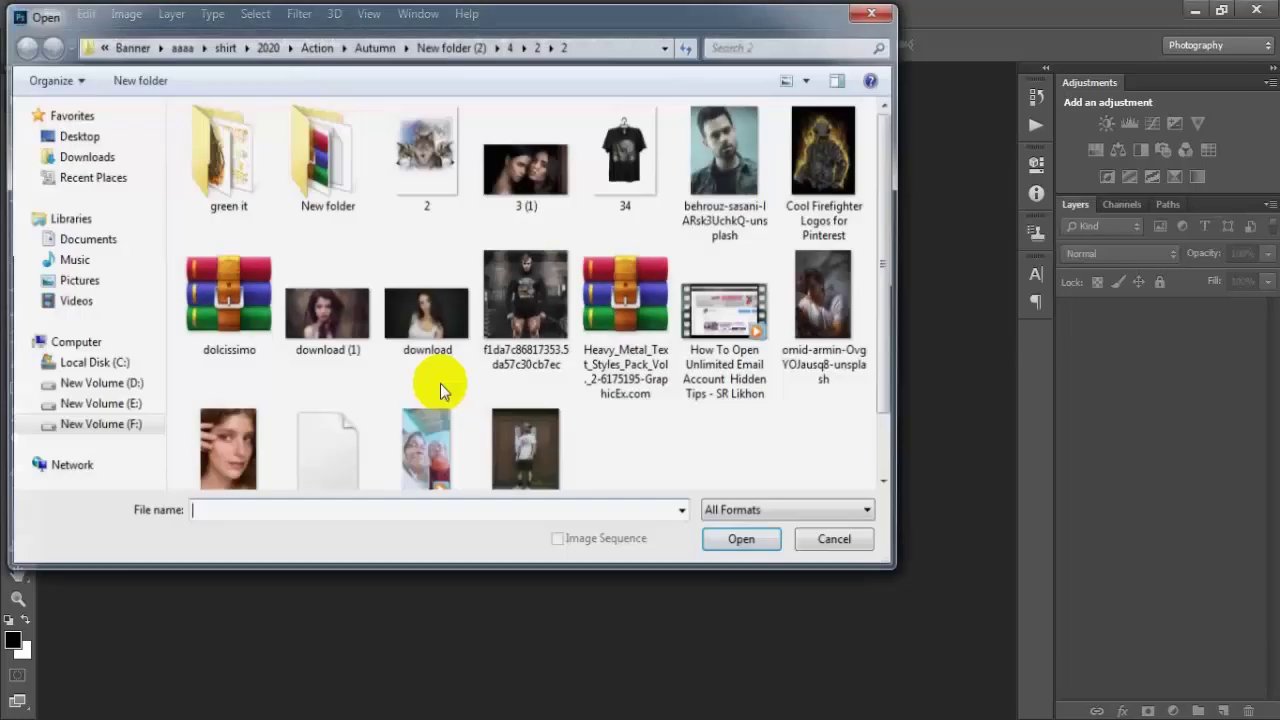
pyautogui.click(525, 170)
pyautogui.click(735, 540)
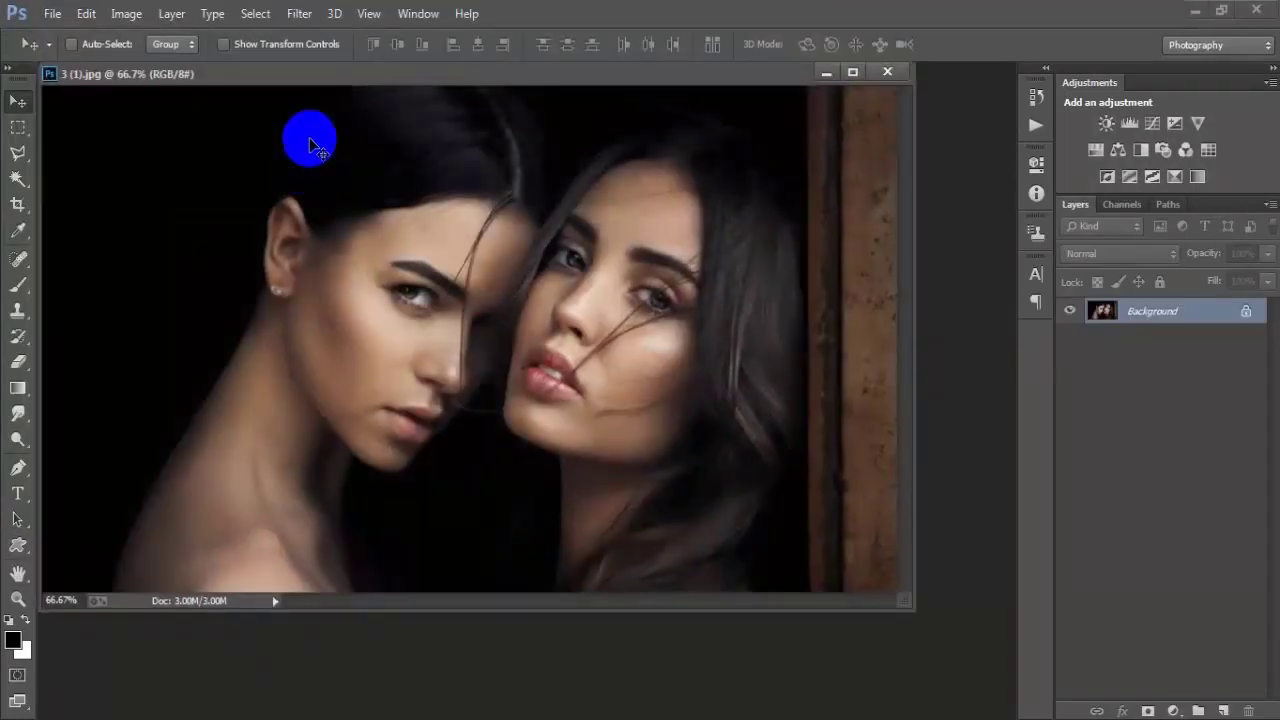
pyautogui.moveTo(354, 86); pyautogui.dragTo(380, 72)
pyautogui.hotkey('ctrl', 'j')
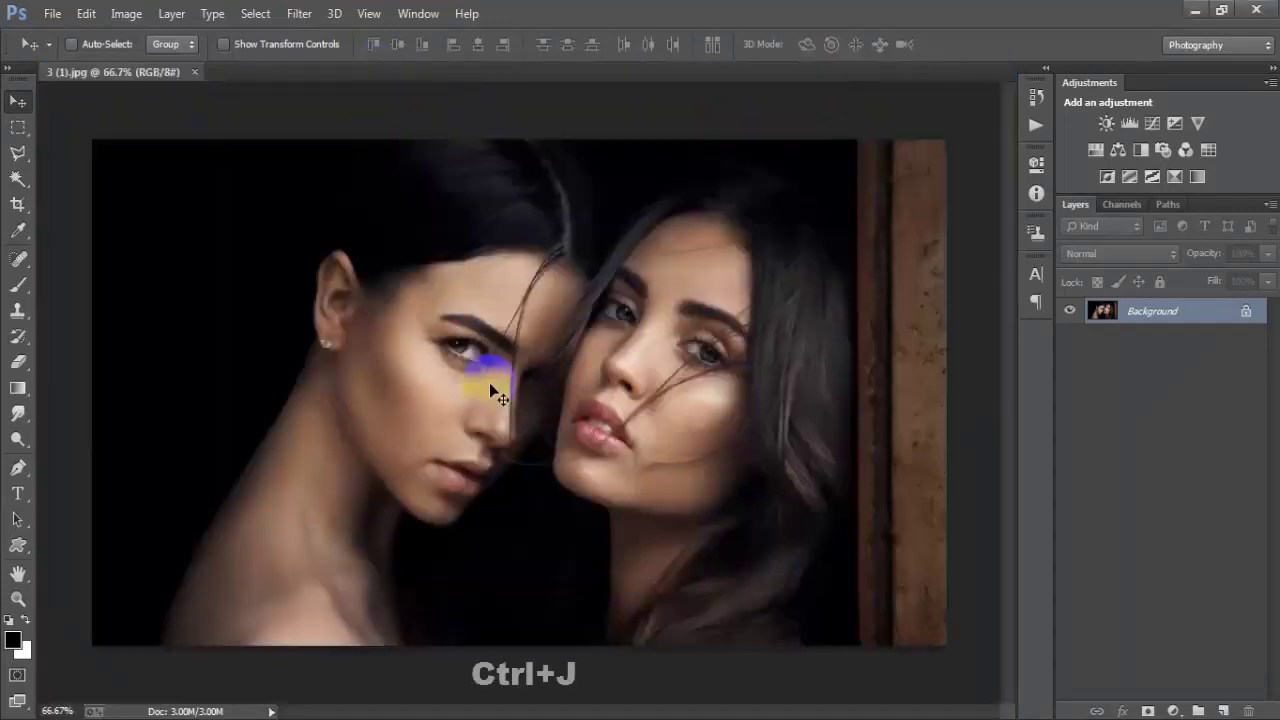
pyautogui.hotkey('ctrl', 'j')
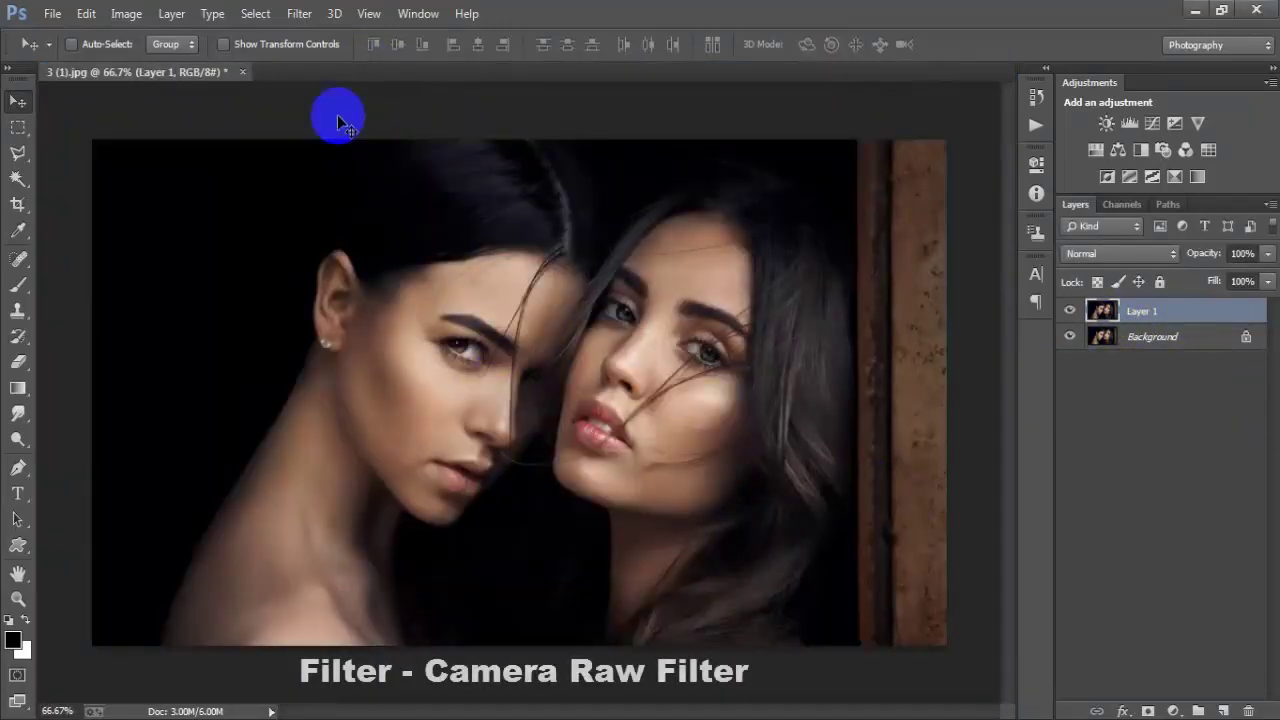
# Step: In the Camera Raw Filter, cool the photo with Temperature and Tint at -10
pyautogui.click(299, 13)
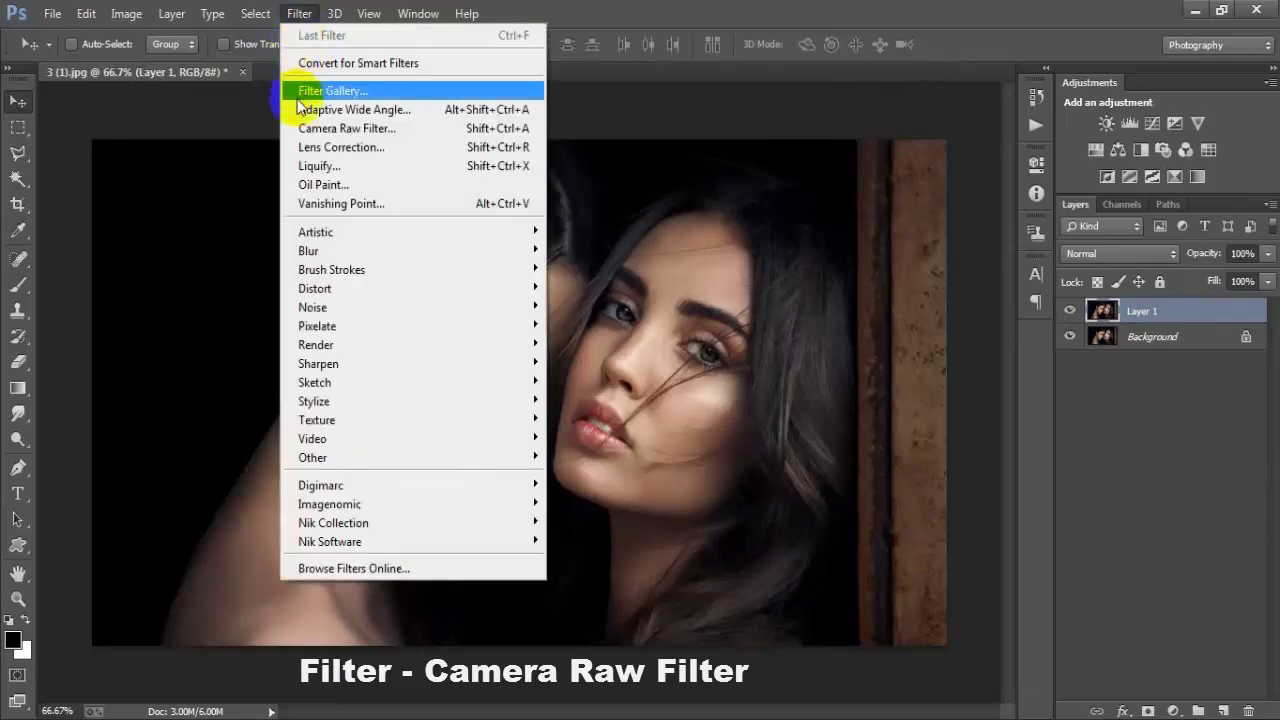
pyautogui.click(400, 128)
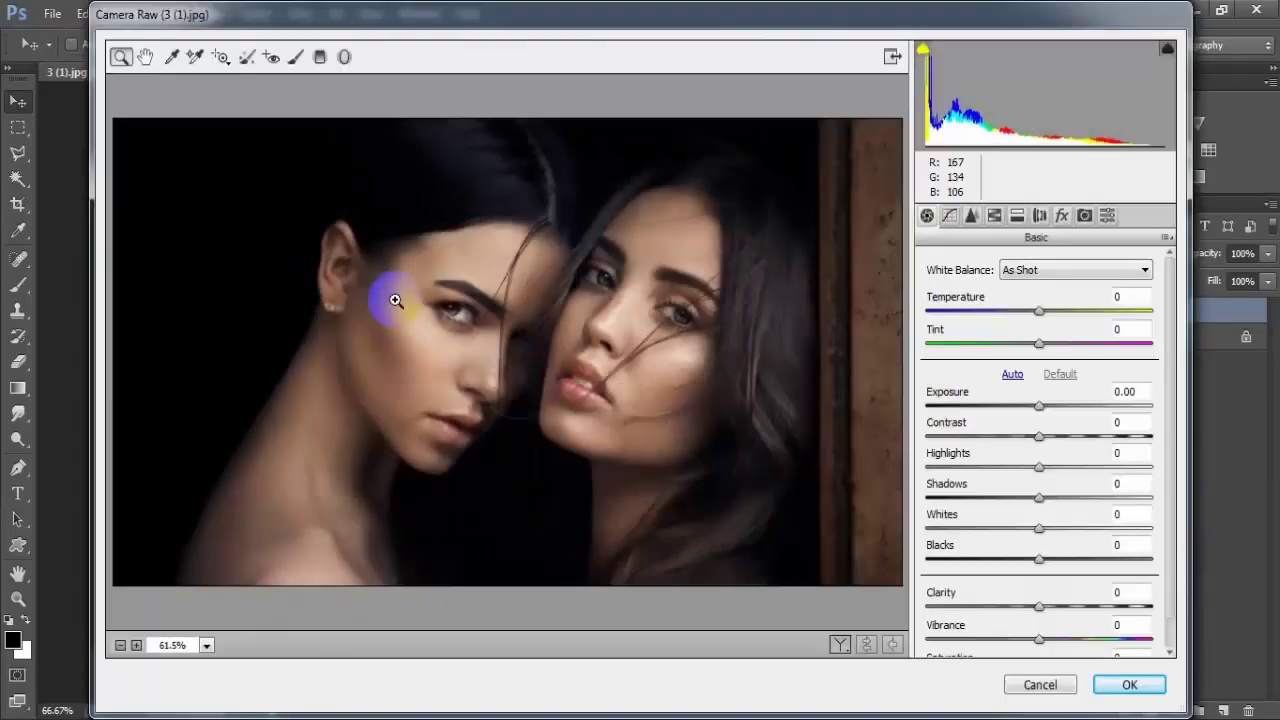
pyautogui.moveTo(1040, 310); pyautogui.dragTo(1031, 311)
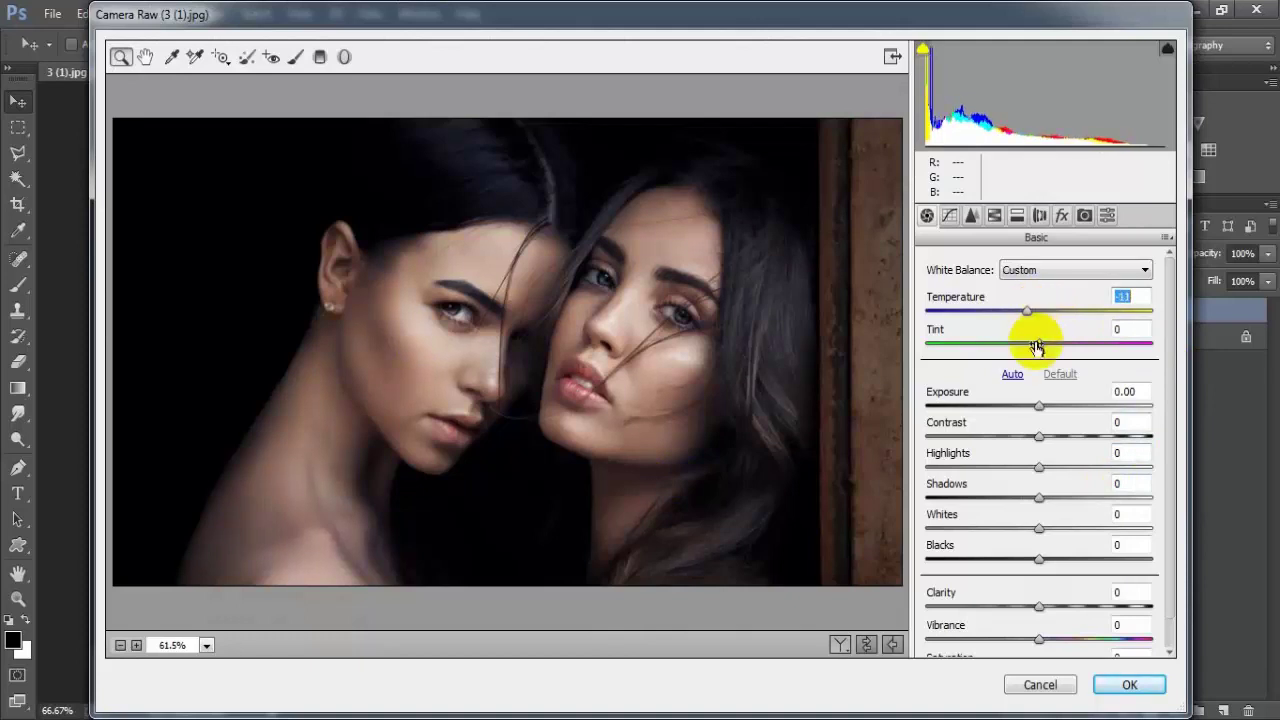
pyautogui.press('Down')
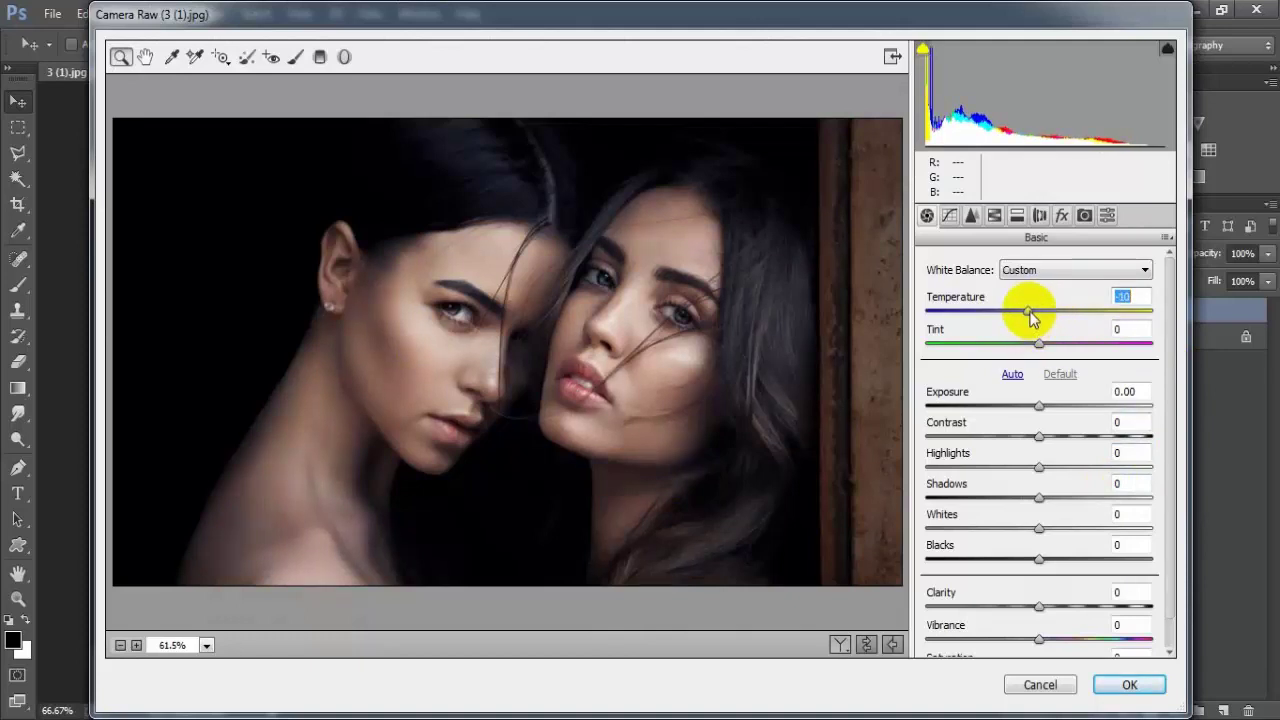
pyautogui.moveTo(1039, 343); pyautogui.dragTo(1026, 343)
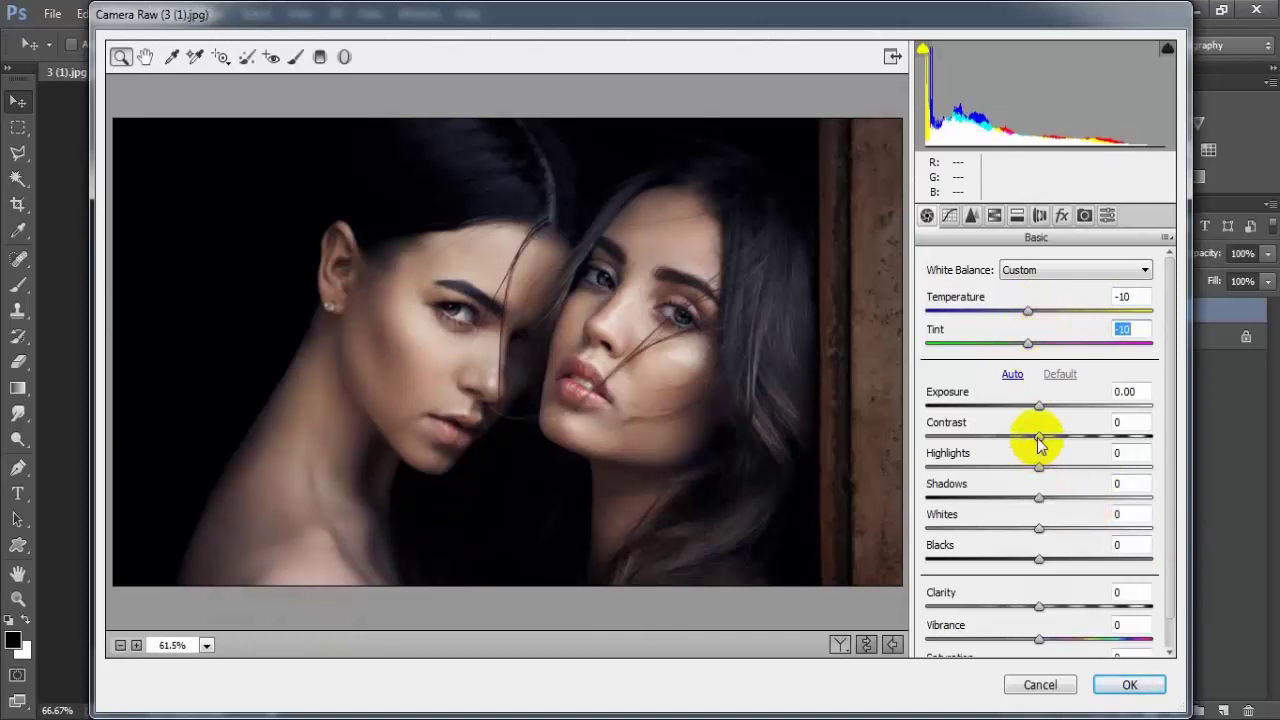
# Step: Set Contrast +76, Highlights -48, Shadows +24, Whites -62, Blacks -7 and Clarity +60
pyautogui.moveTo(1040, 443); pyautogui.dragTo(1122, 443)
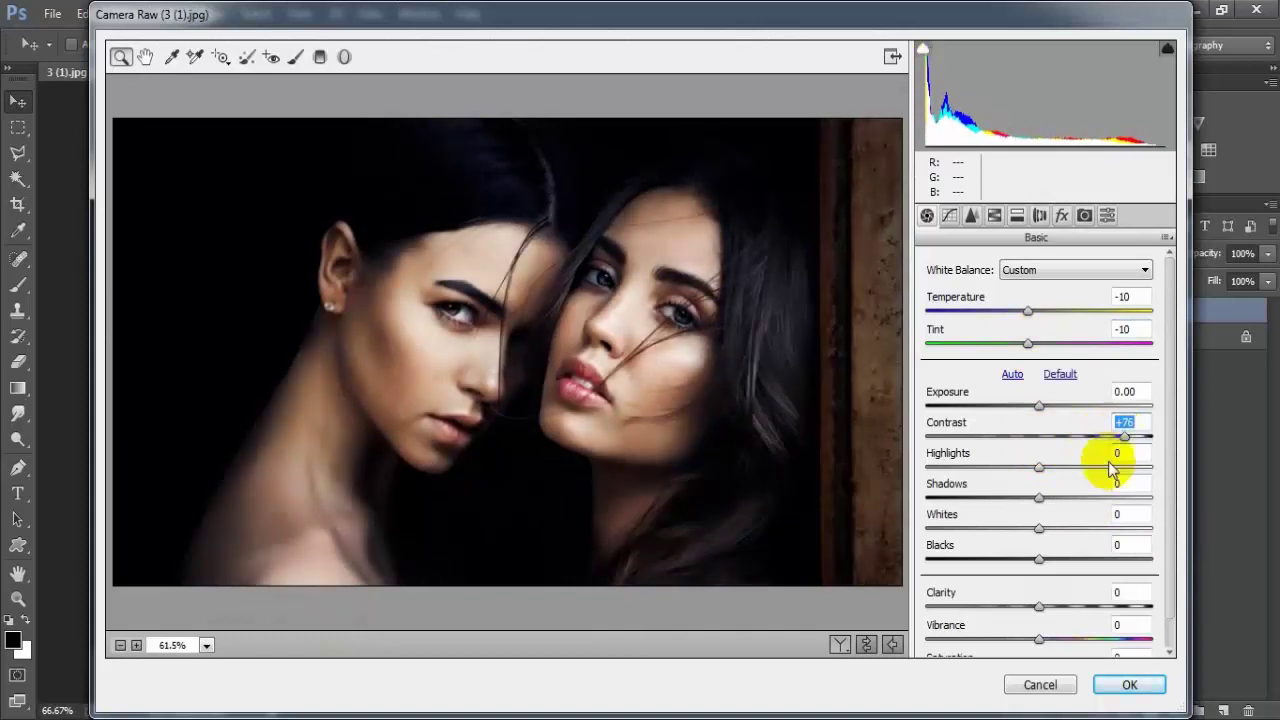
pyautogui.moveTo(1039, 467)
pyautogui.mouseDown()
pyautogui.moveTo(985, 468)
pyautogui.moveTo(1066, 497)
pyautogui.mouseUp()
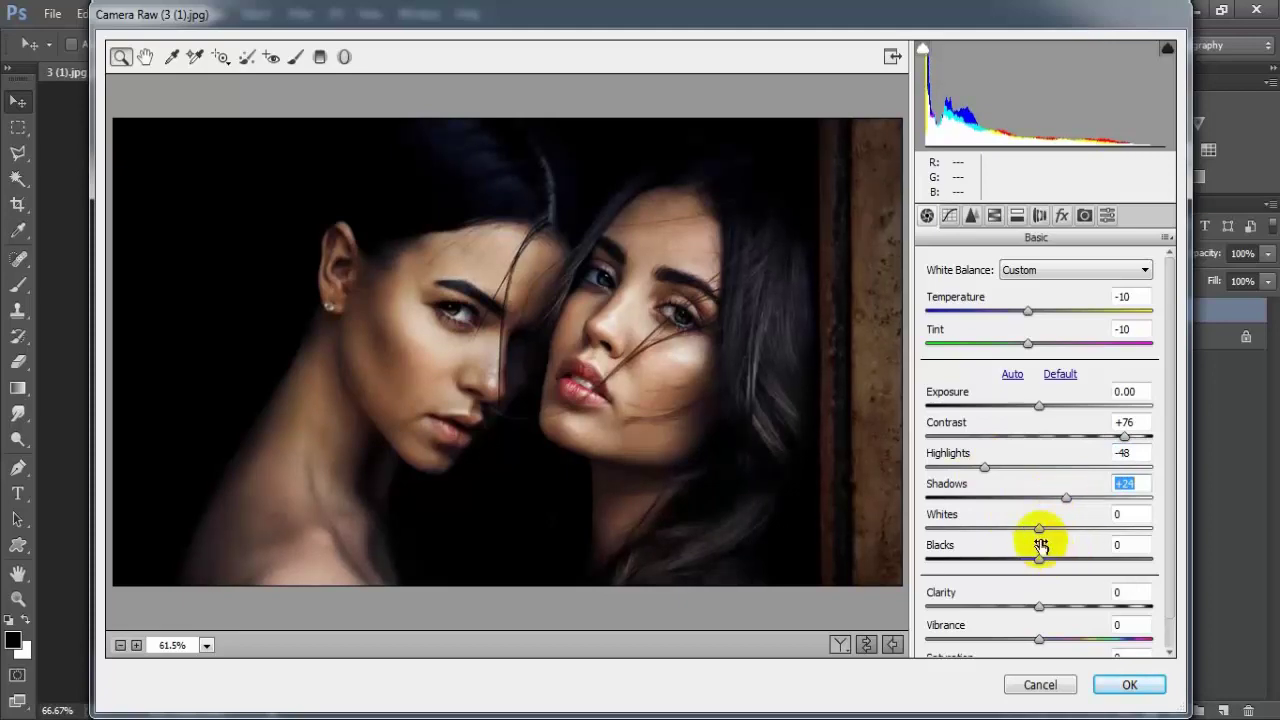
pyautogui.moveTo(1039, 528); pyautogui.dragTo(976, 528)
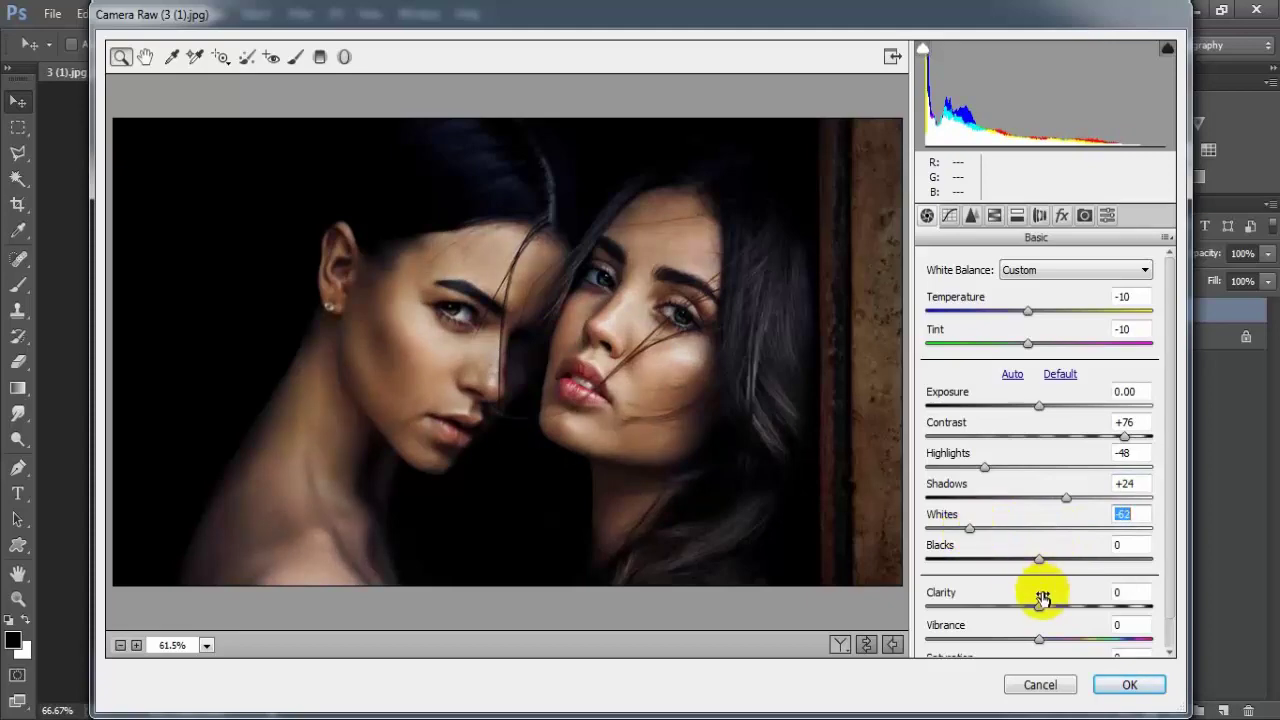
pyautogui.moveTo(1039, 561); pyautogui.dragTo(1034, 561)
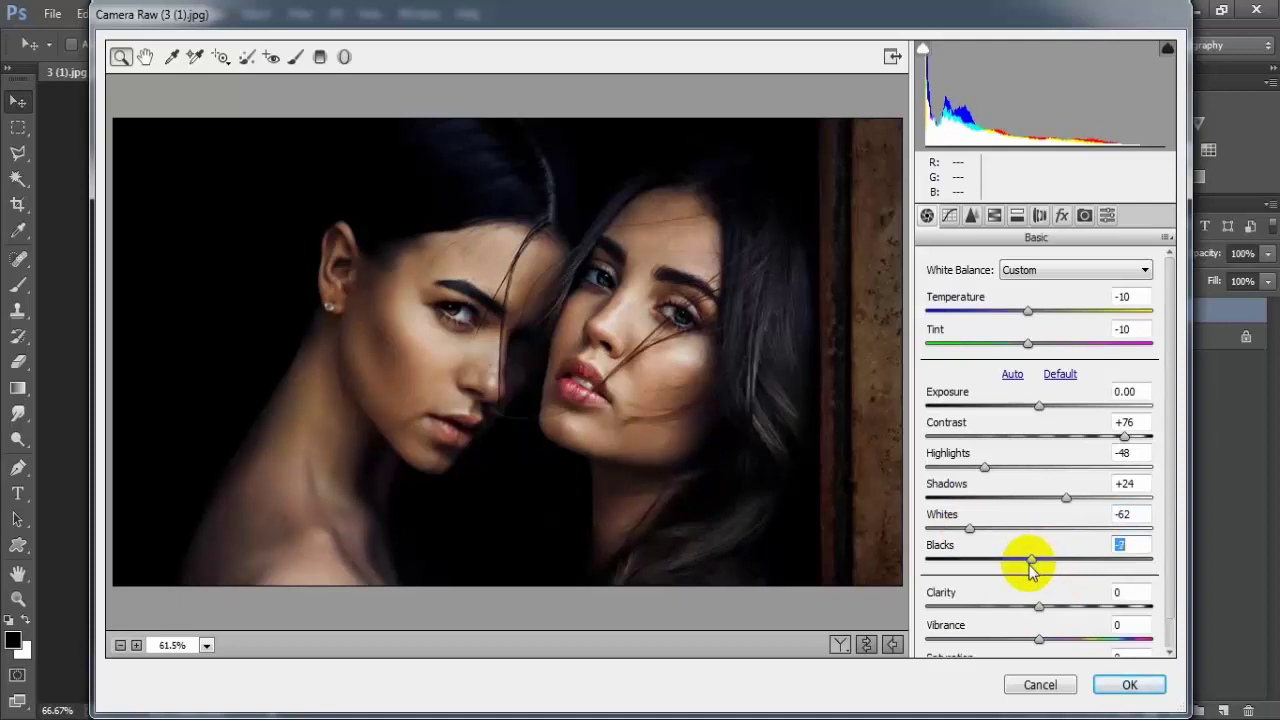
pyautogui.moveTo(1032, 607); pyautogui.dragTo(1102, 618)
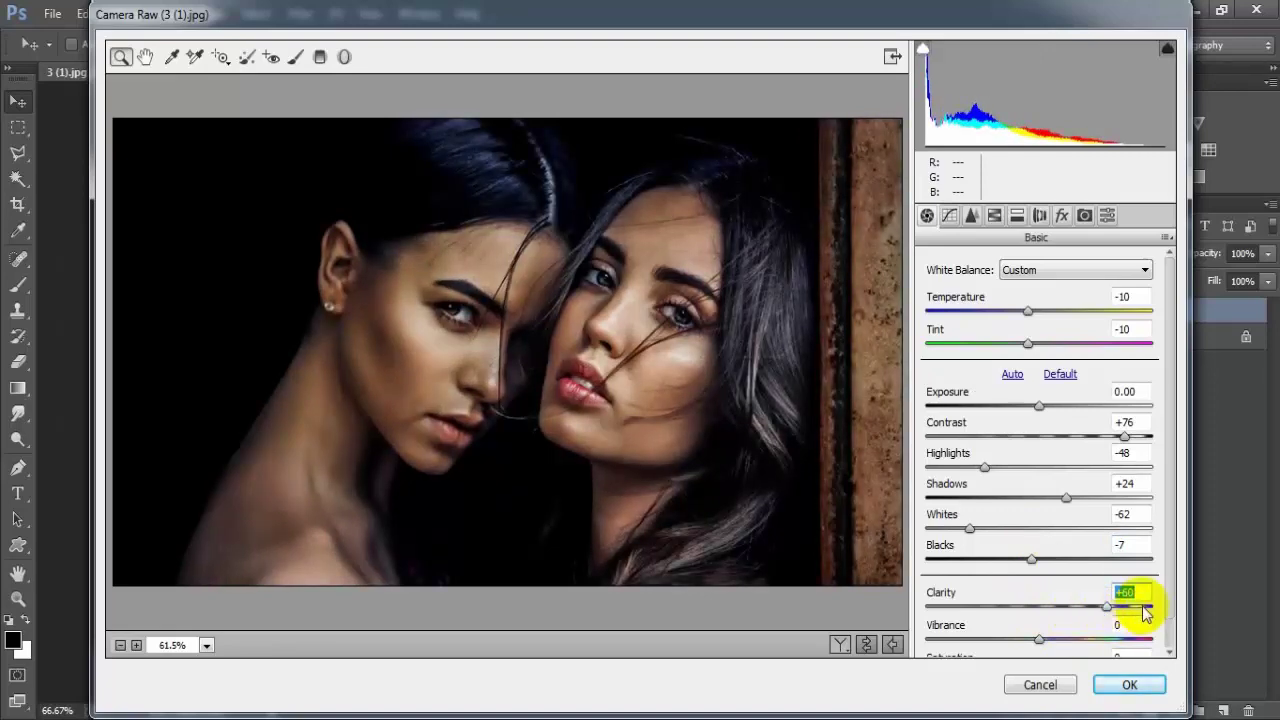
pyautogui.click(1126, 592)
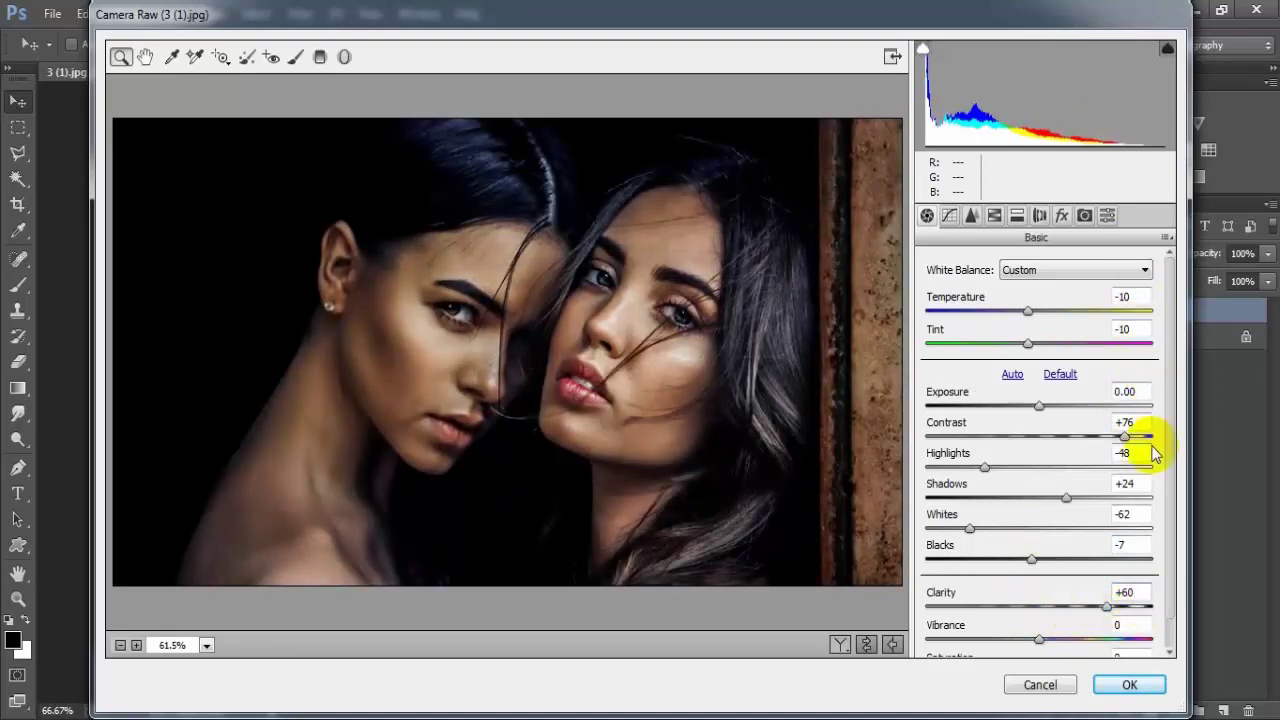
# Step: Shape a point tone curve: lifted black point, lower point near 98/93, upper near 167/192
pyautogui.click(950, 217)
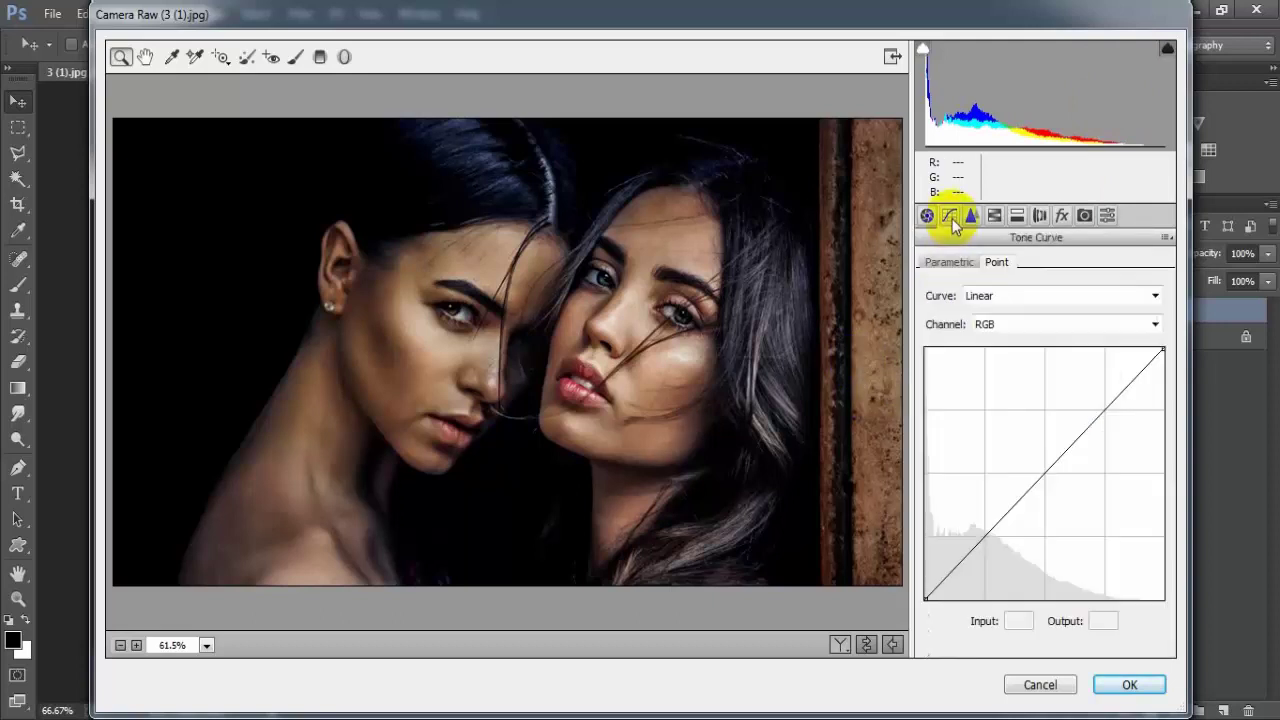
pyautogui.moveTo(925, 599); pyautogui.dragTo(921, 588)
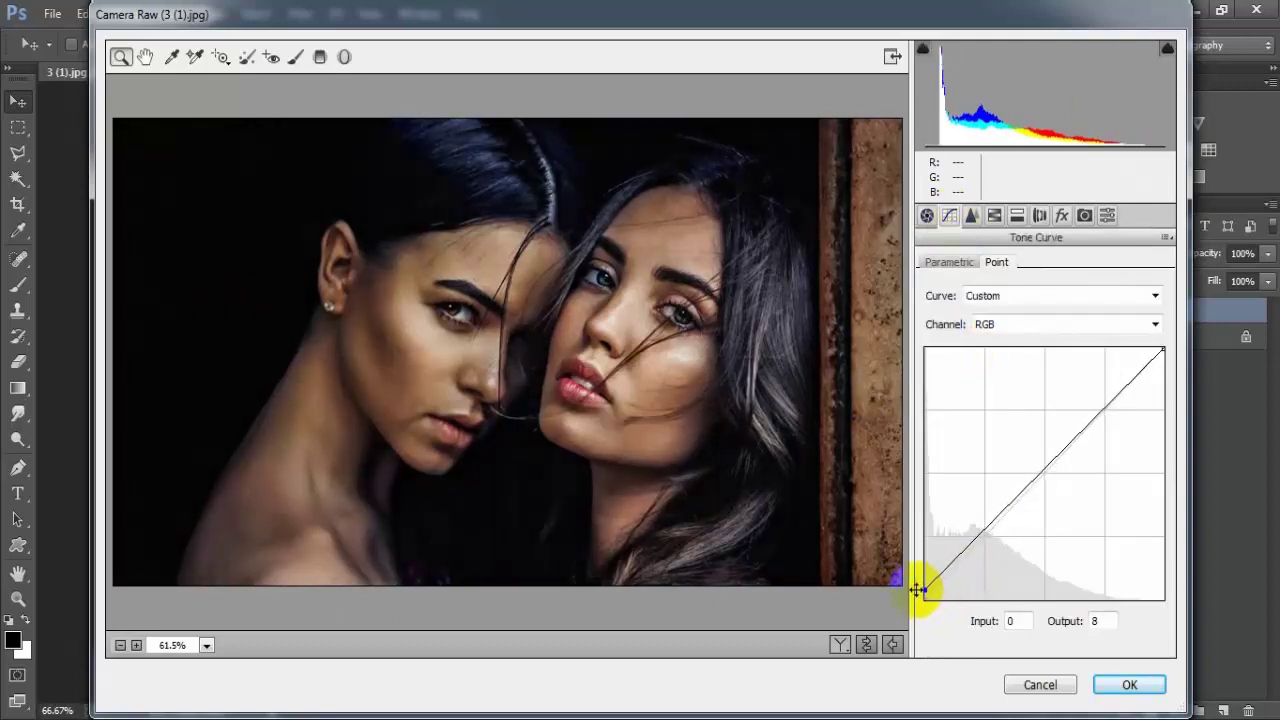
pyautogui.moveTo(1010, 499); pyautogui.dragTo(1022, 488)
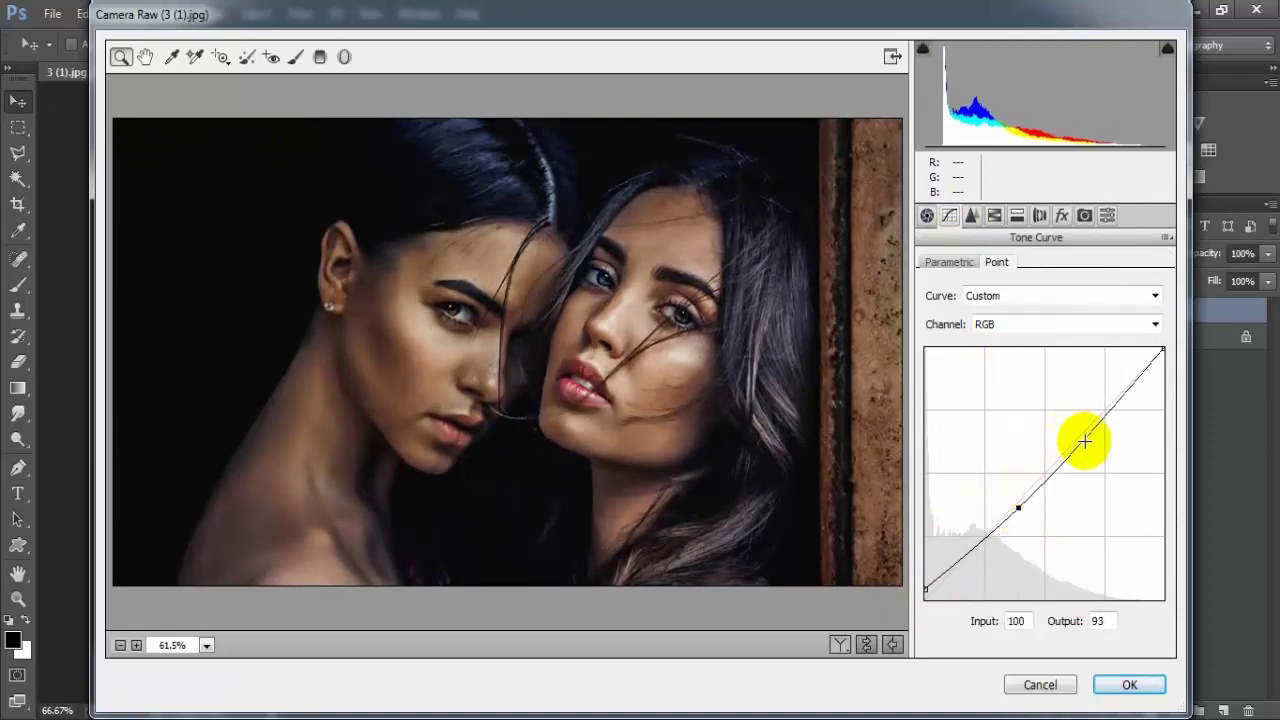
pyautogui.moveTo(1084, 436); pyautogui.dragTo(1080, 410)
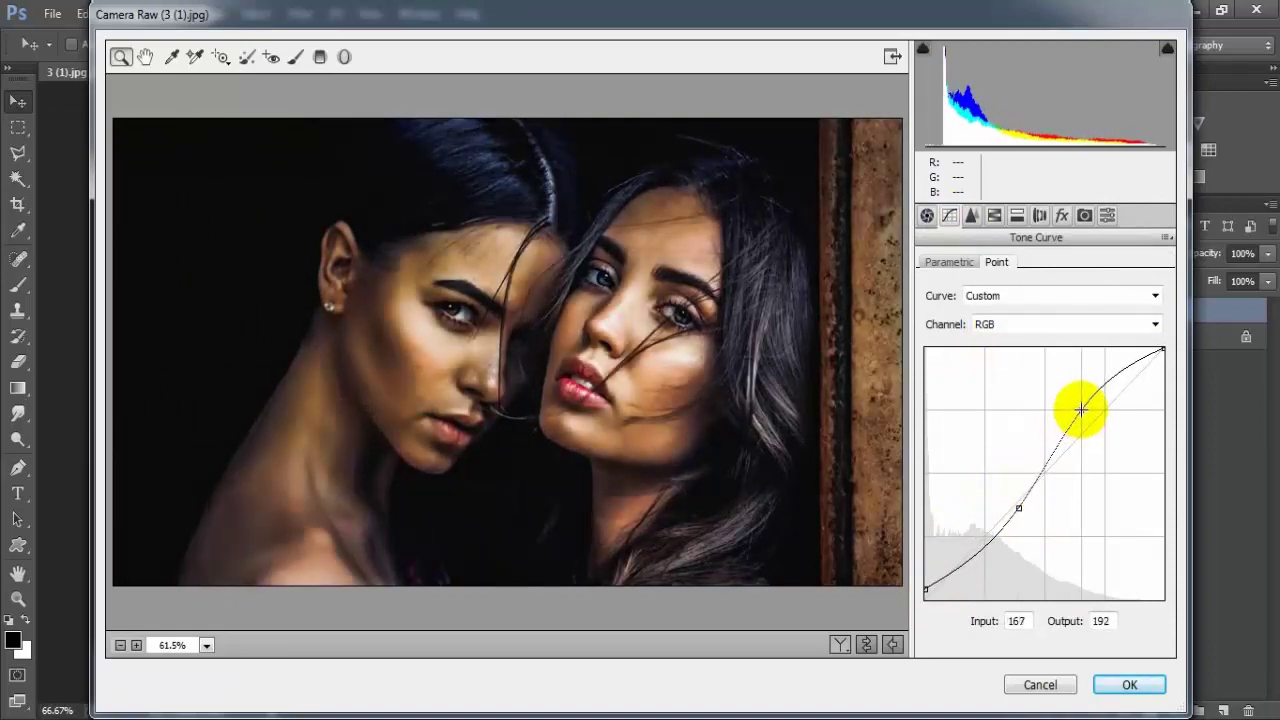
pyautogui.click(1018, 508)
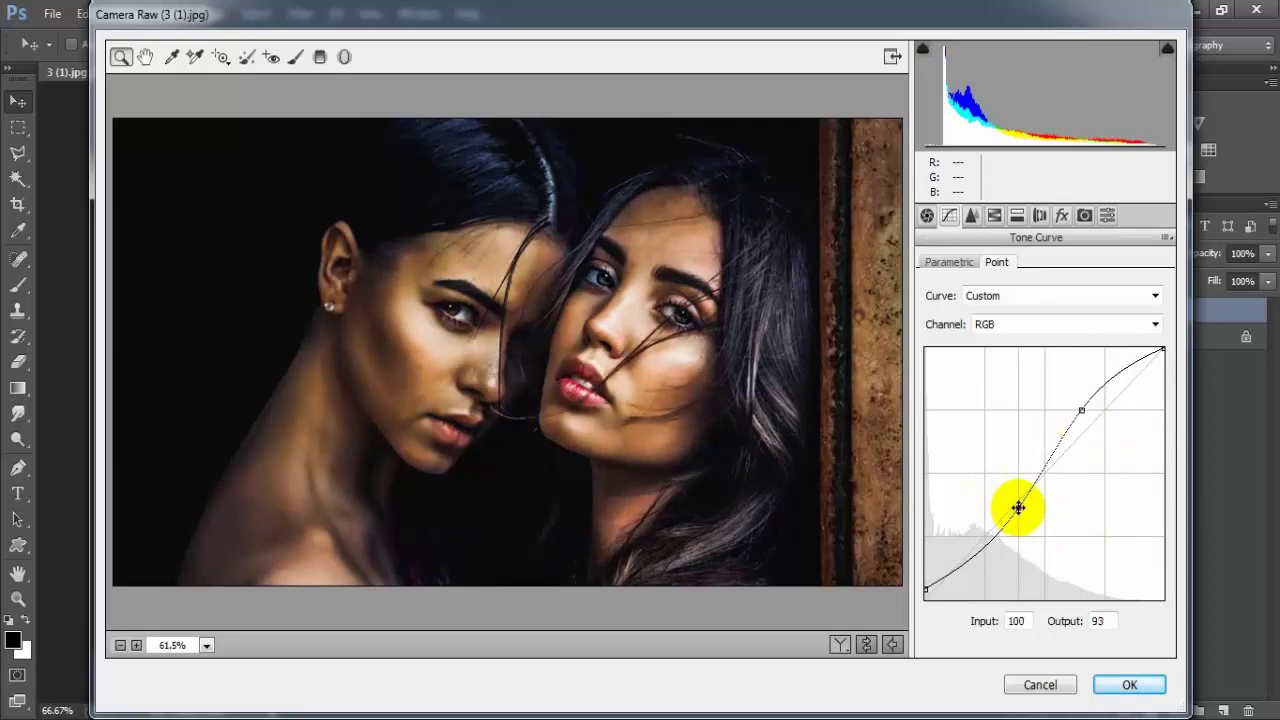
pyautogui.moveTo(1018, 508); pyautogui.dragTo(1016, 508)
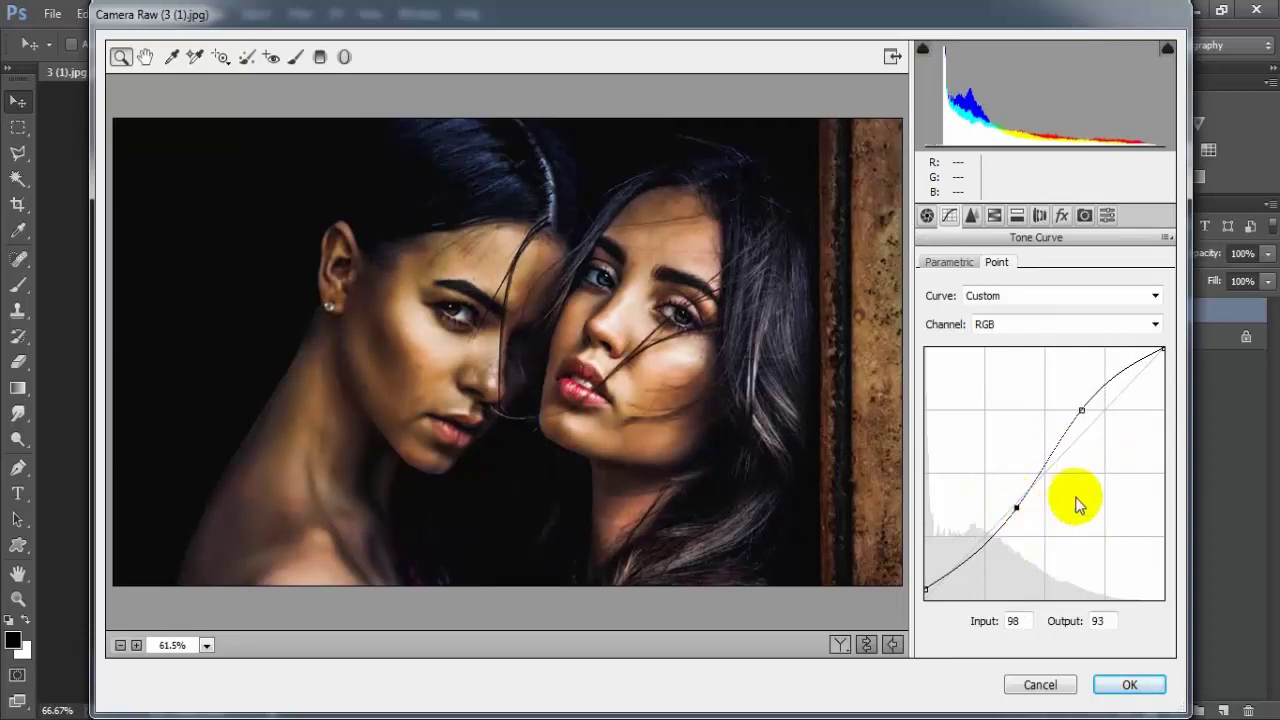
pyautogui.click(973, 217)
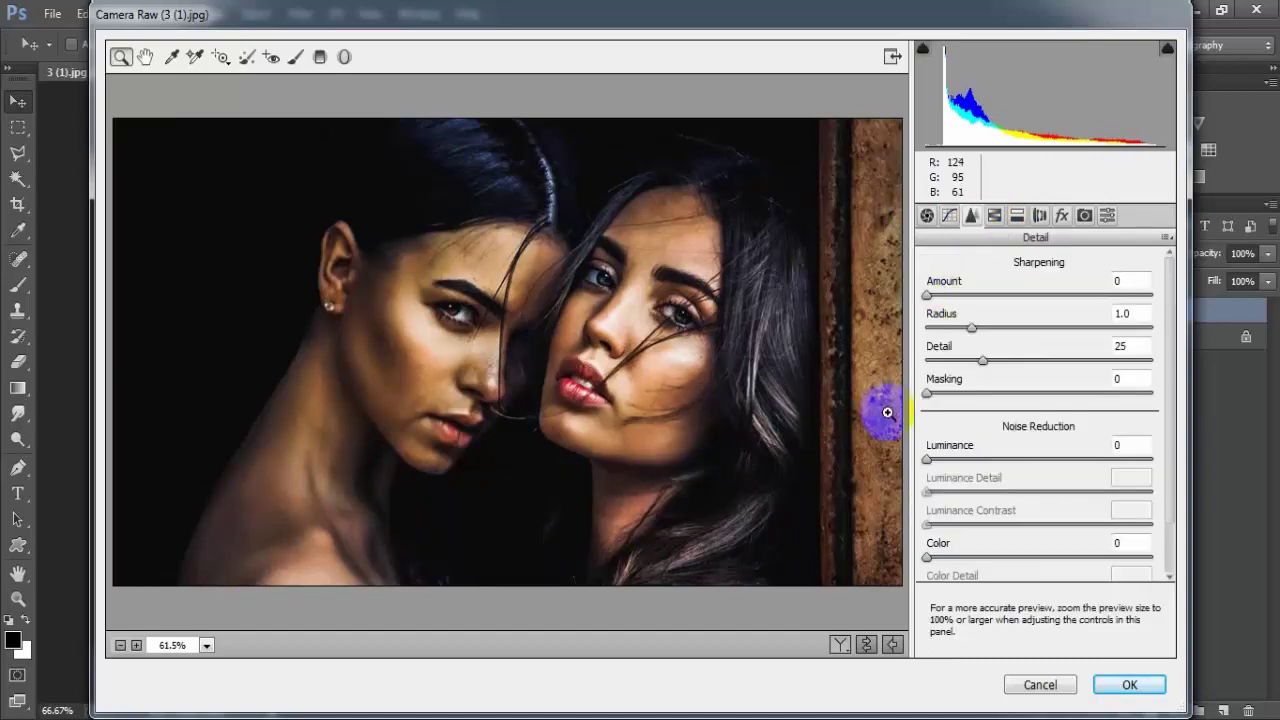
# Step: Set Detail sharpening Amount to 25 and Color noise reduction to 25
pyautogui.moveTo(927, 295); pyautogui.dragTo(944, 295)
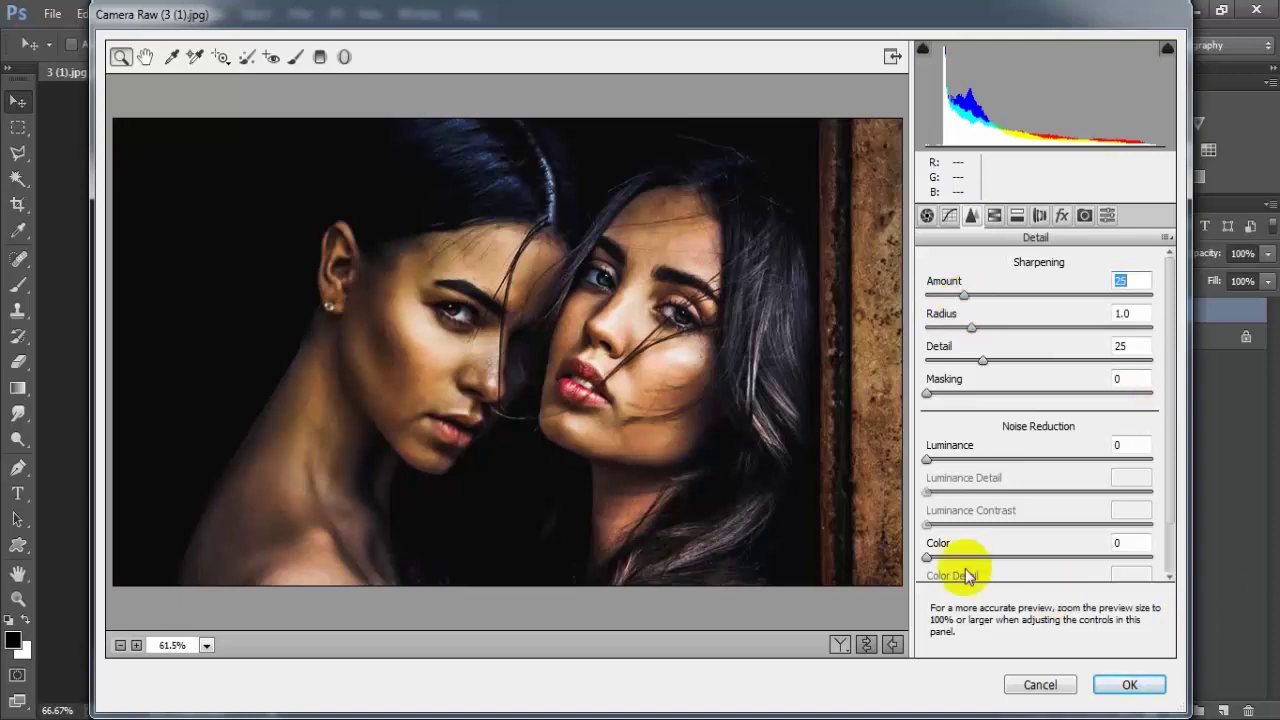
pyautogui.click(927, 557)
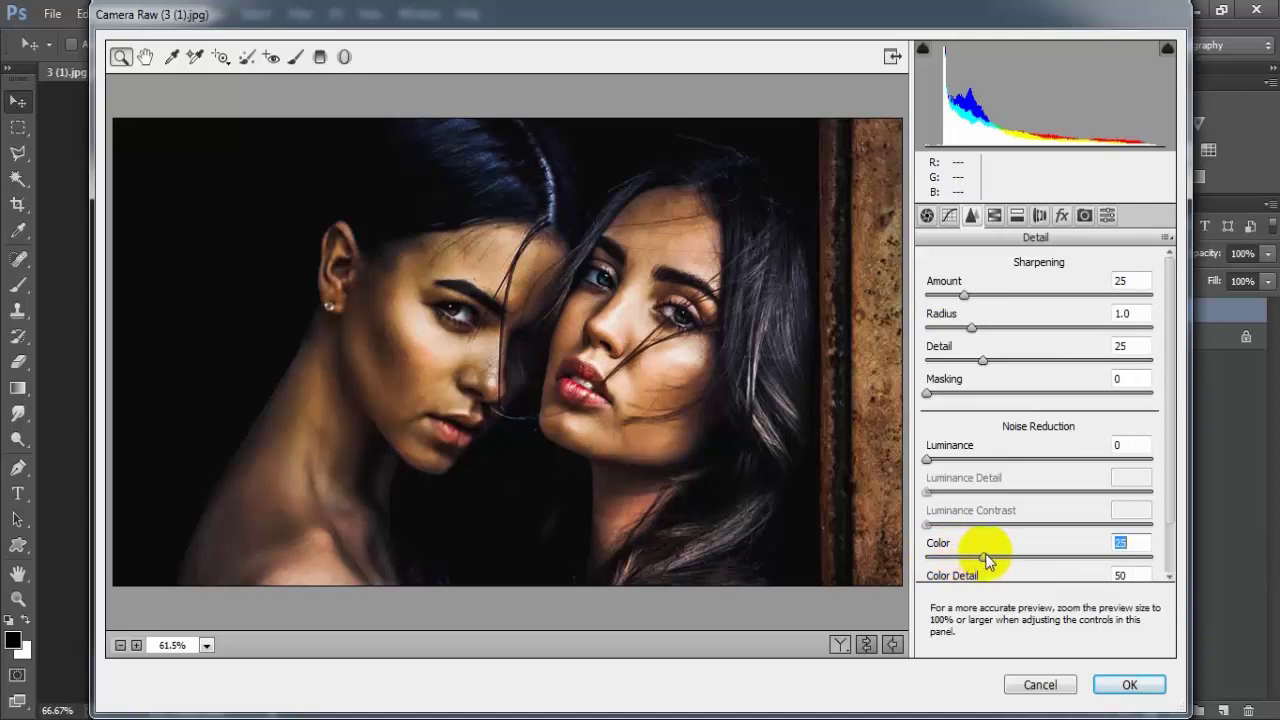
pyautogui.click(1122, 543)
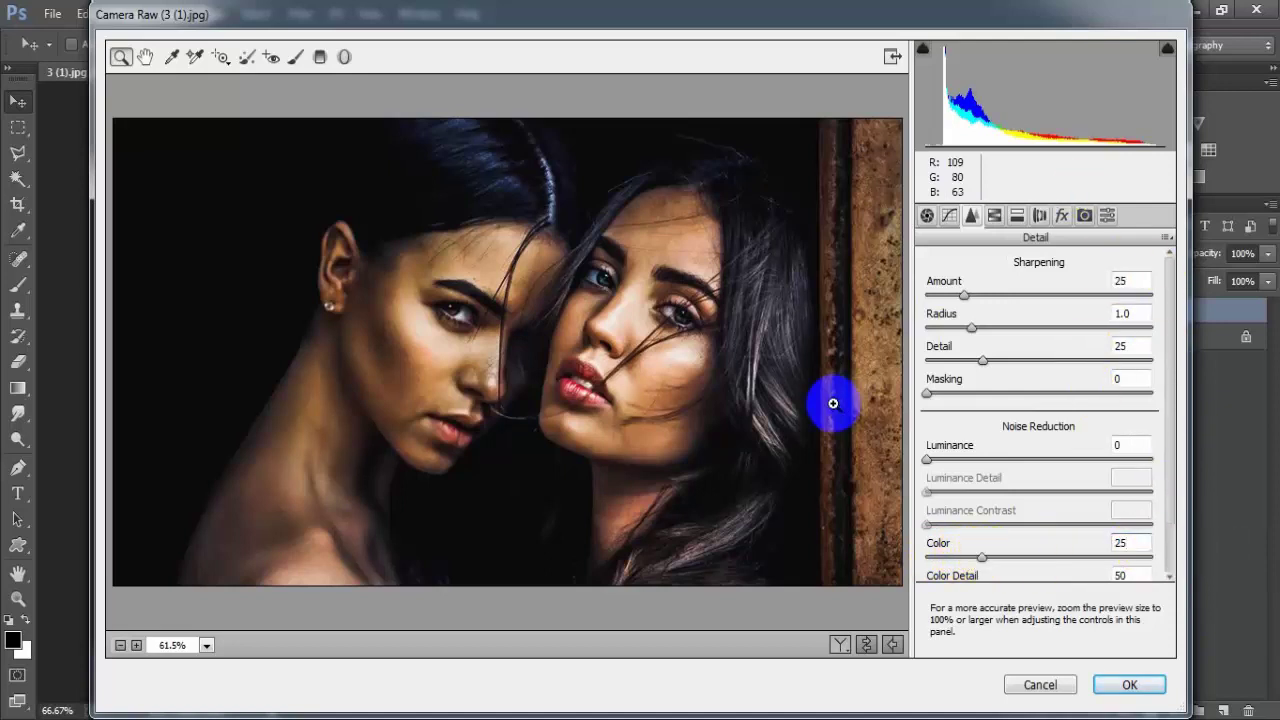
pyautogui.click(992, 216)
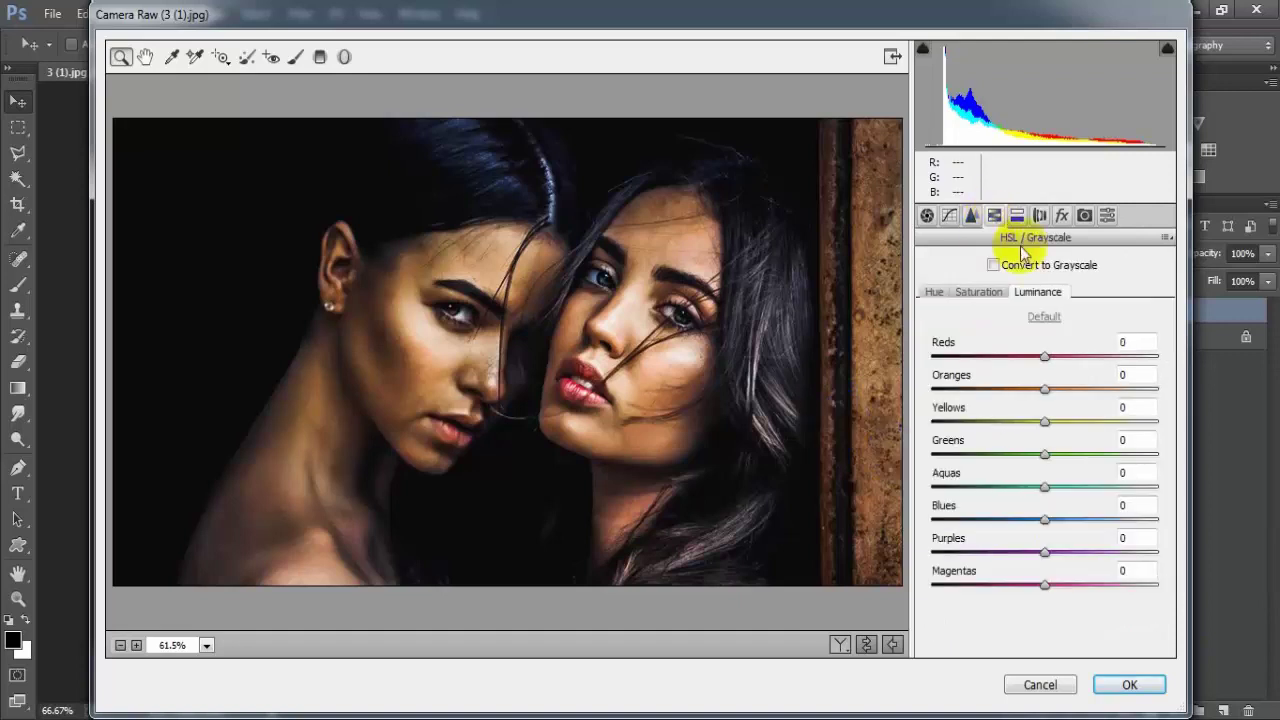
# Step: Tick Convert to Grayscale in HSL / Grayscale, keeping the default Grayscale Mix
pyautogui.click(979, 292)
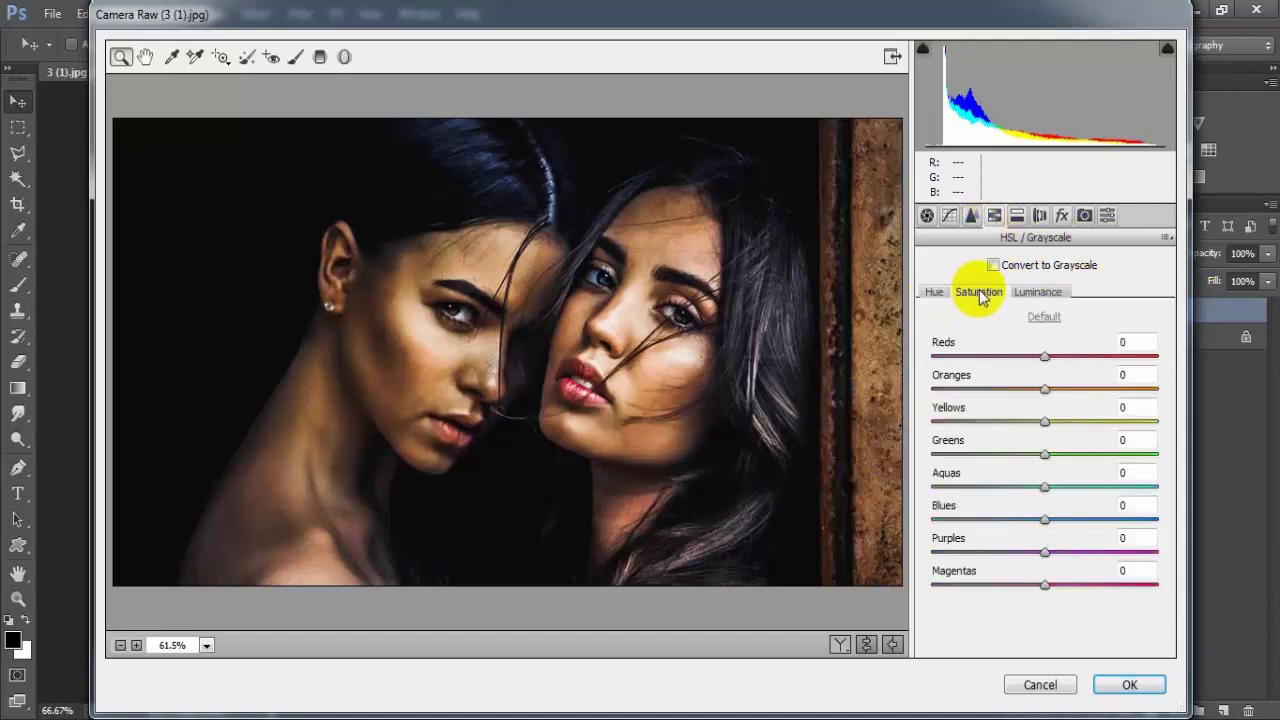
pyautogui.click(1037, 292)
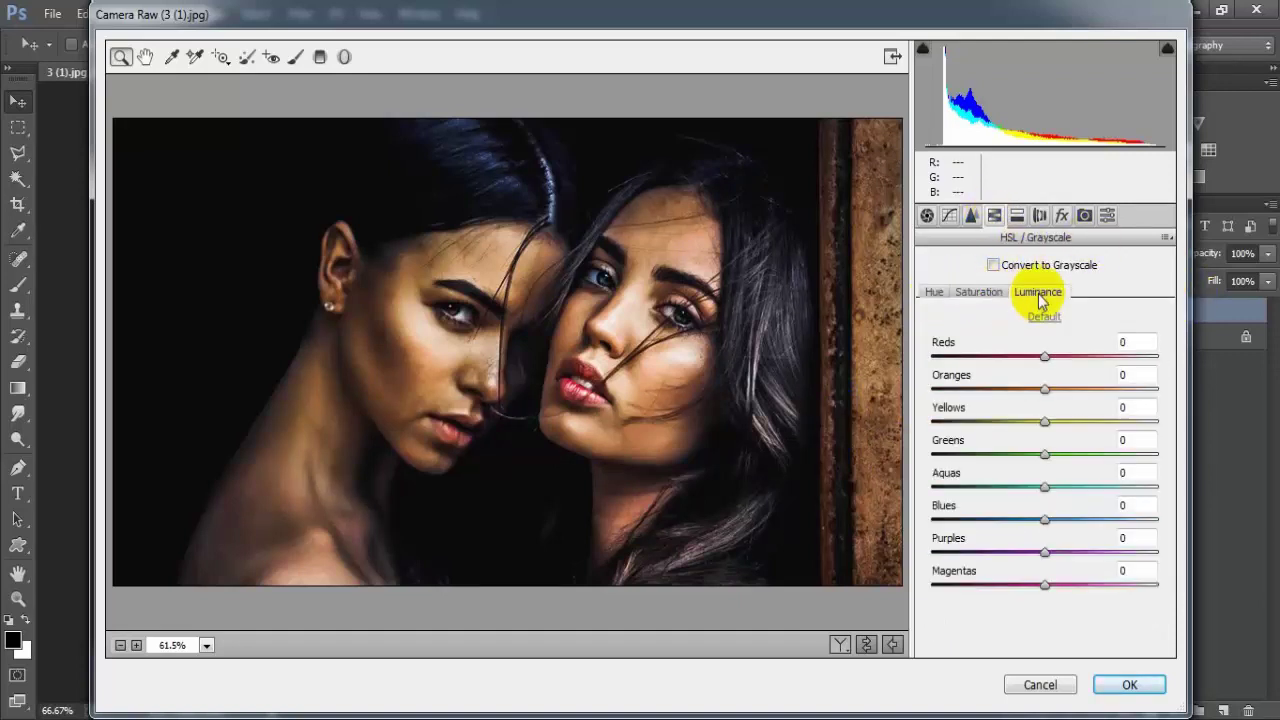
pyautogui.click(993, 266)
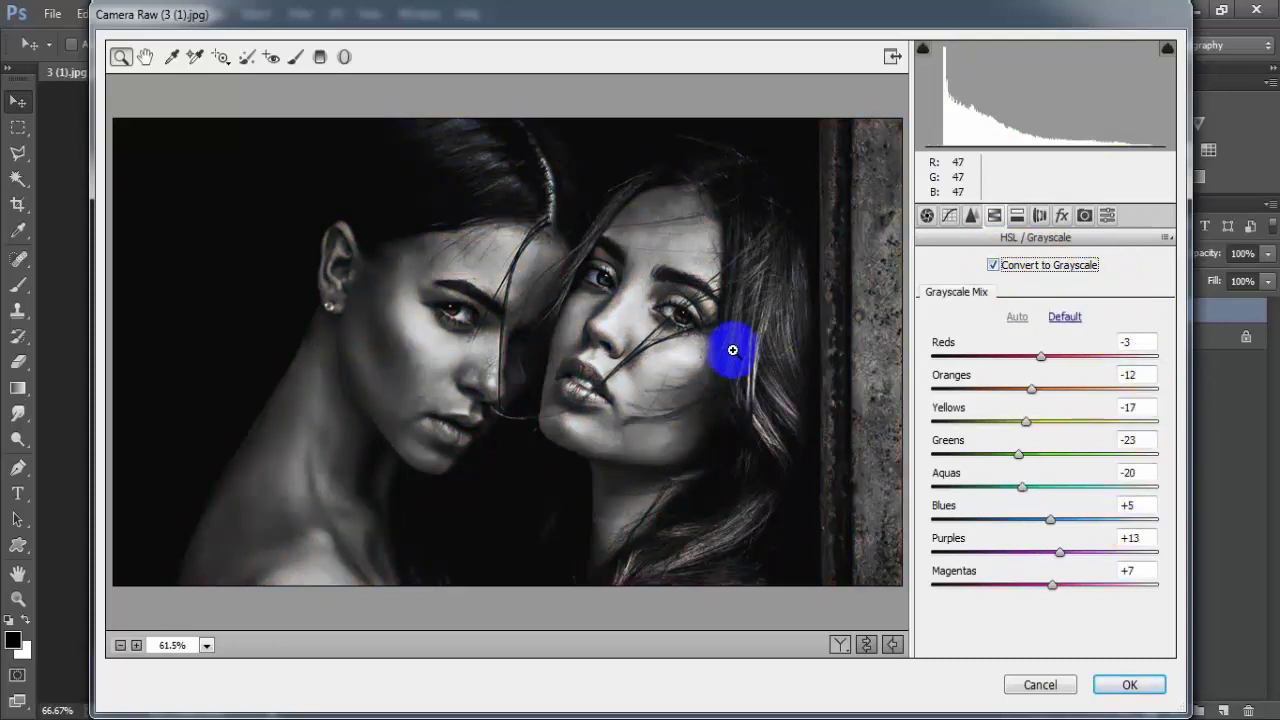
pyautogui.click(1016, 218)
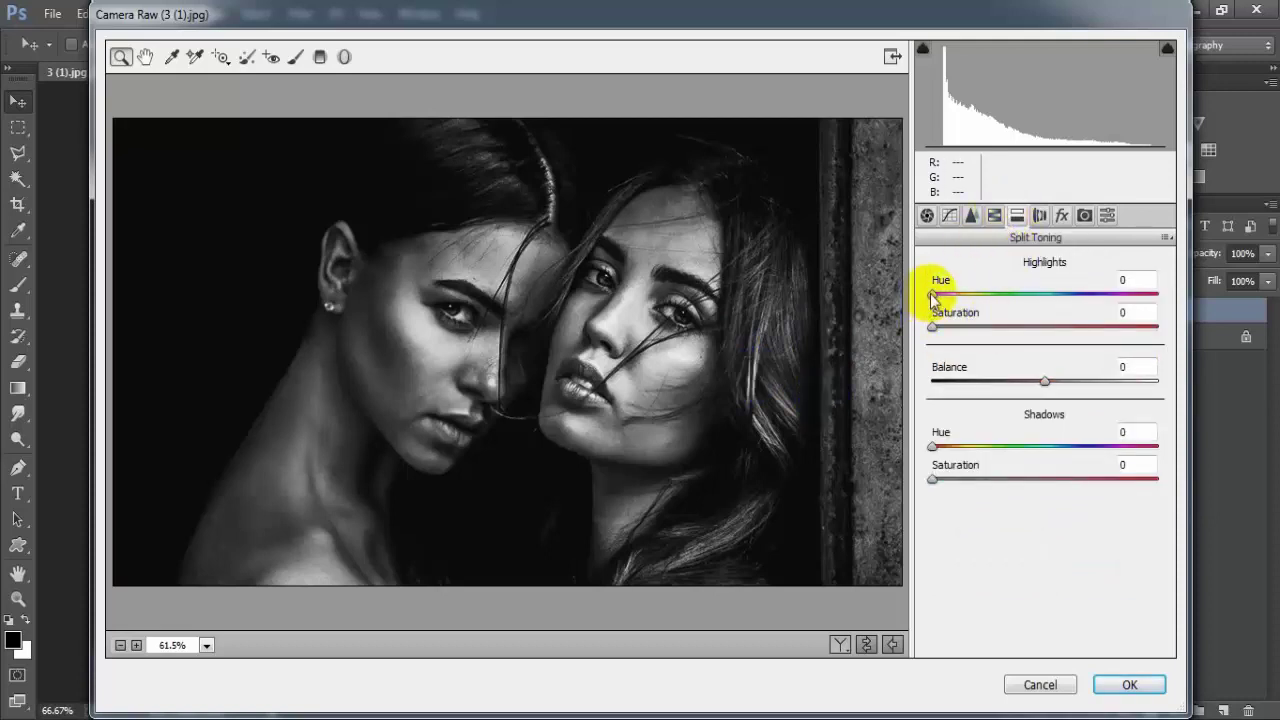
# Step: Split-tone highlights to hue 56, saturation 5 and shadows to hue 189, saturation 4
pyautogui.moveTo(932, 296)
pyautogui.mouseDown()
pyautogui.moveTo(982, 300)
pyautogui.moveTo(970, 300)
pyautogui.mouseUp()
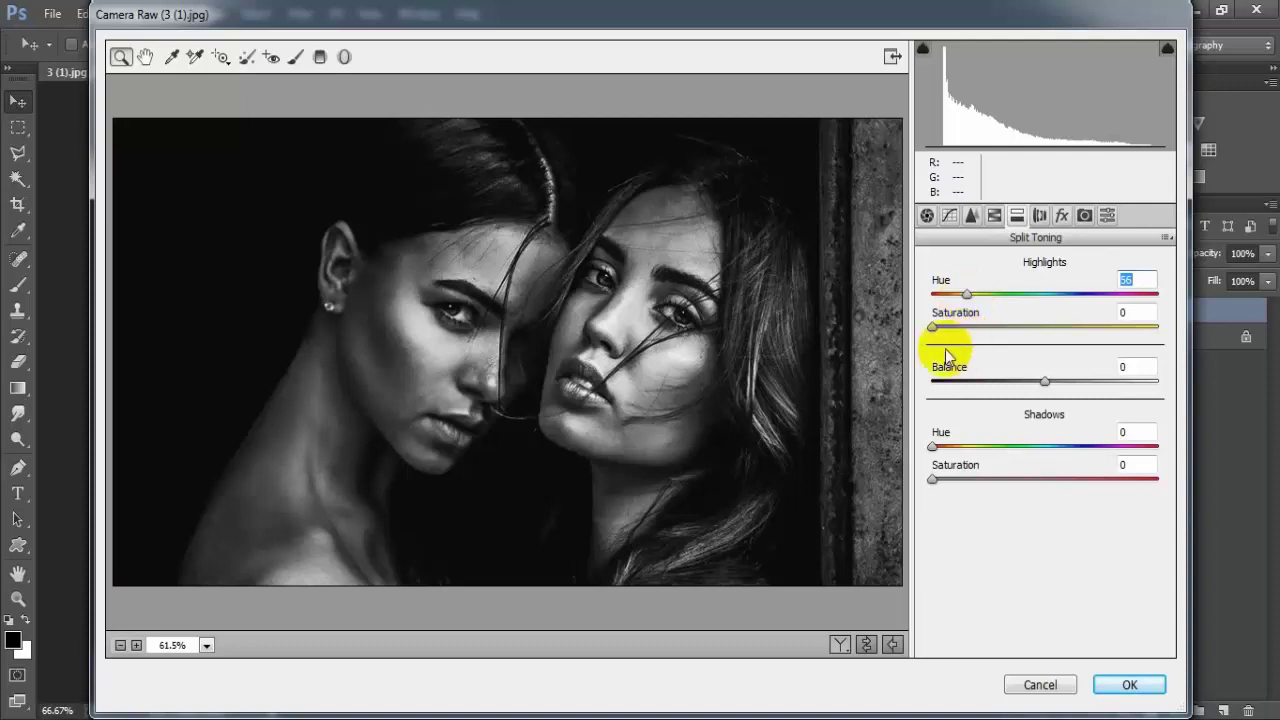
pyautogui.moveTo(935, 329); pyautogui.dragTo(947, 340)
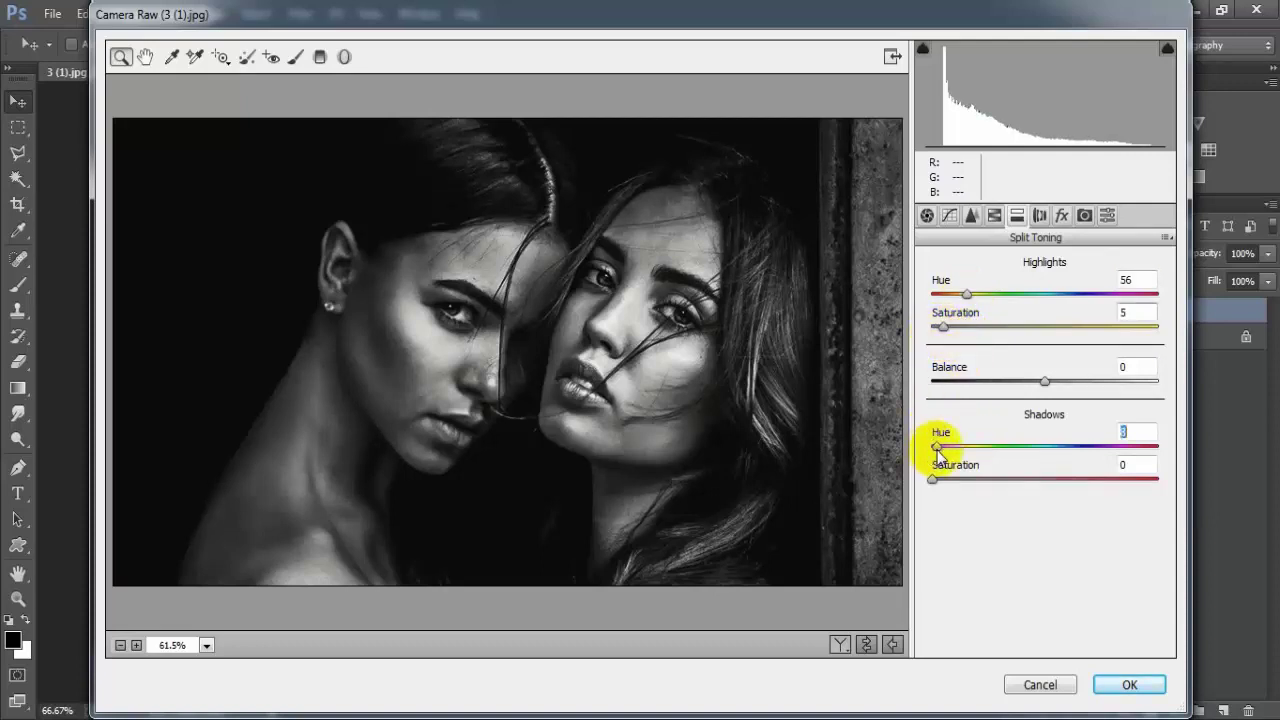
pyautogui.moveTo(932, 446); pyautogui.dragTo(1044, 449)
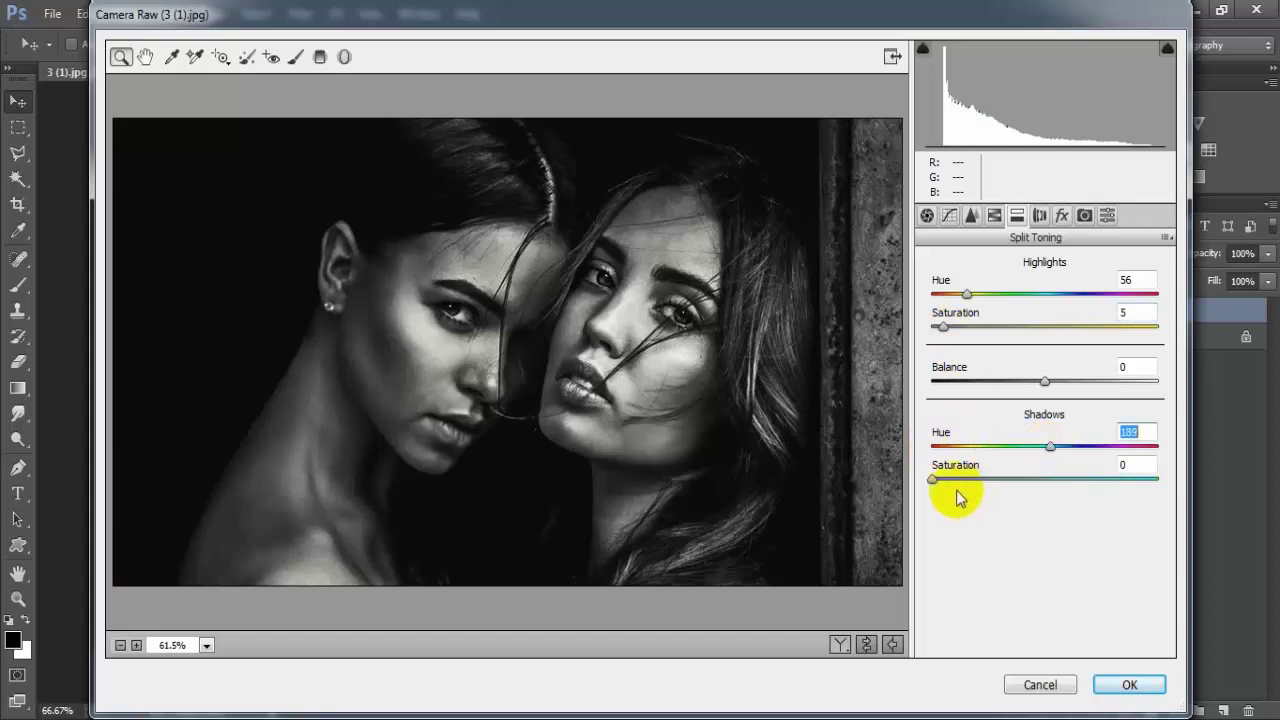
pyautogui.moveTo(933, 479); pyautogui.dragTo(946, 481)
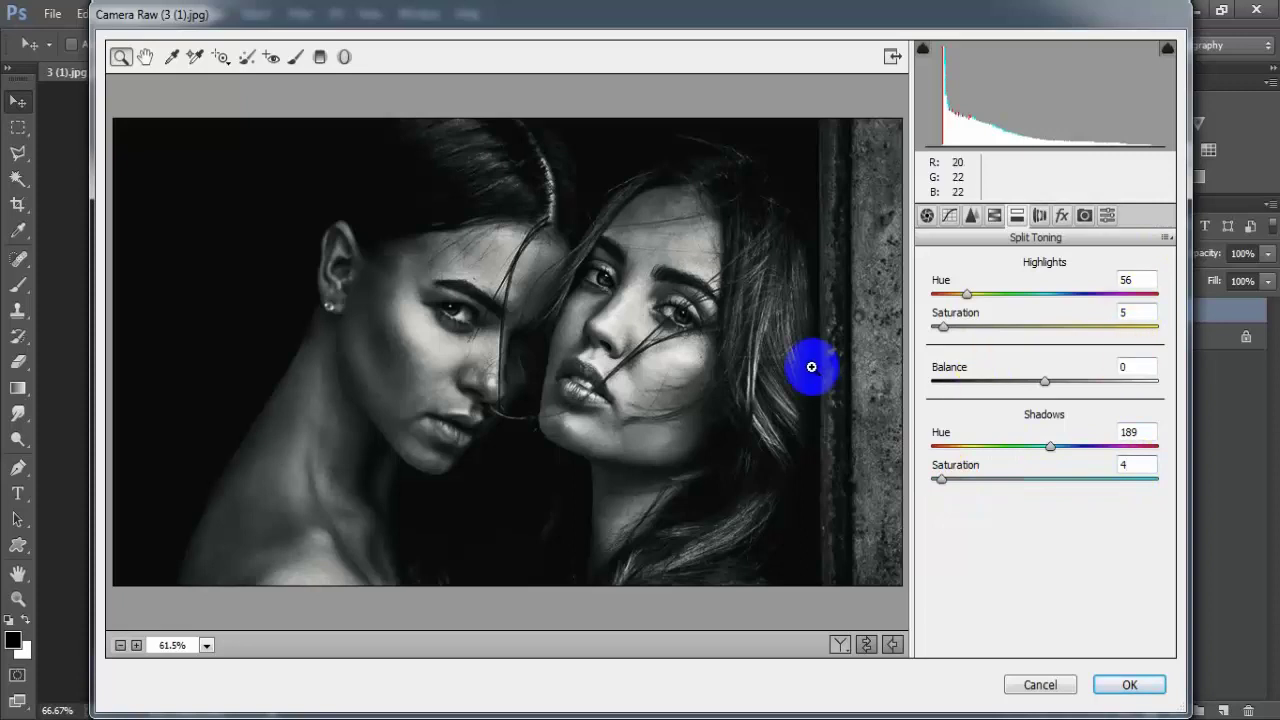
# Step: Add a -7 post-crop vignette and preview the result in Before/After view
pyautogui.click(1063, 222)
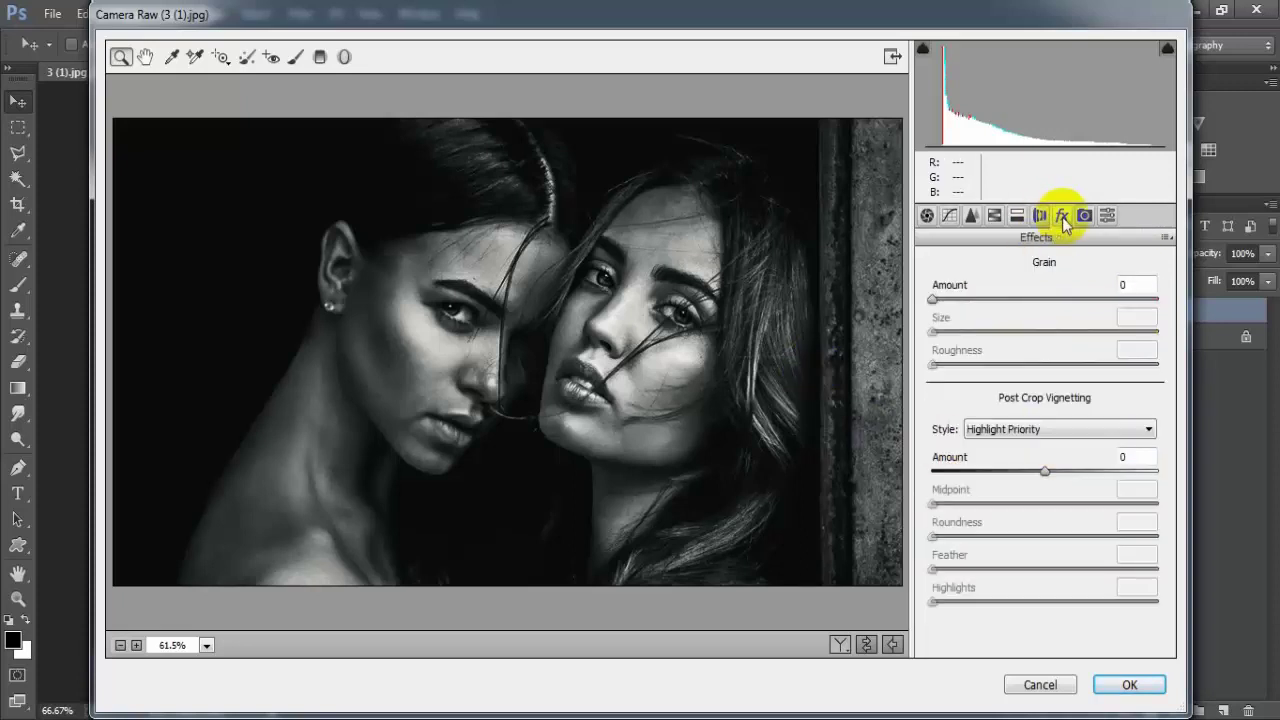
pyautogui.moveTo(1045, 471); pyautogui.dragTo(1037, 471)
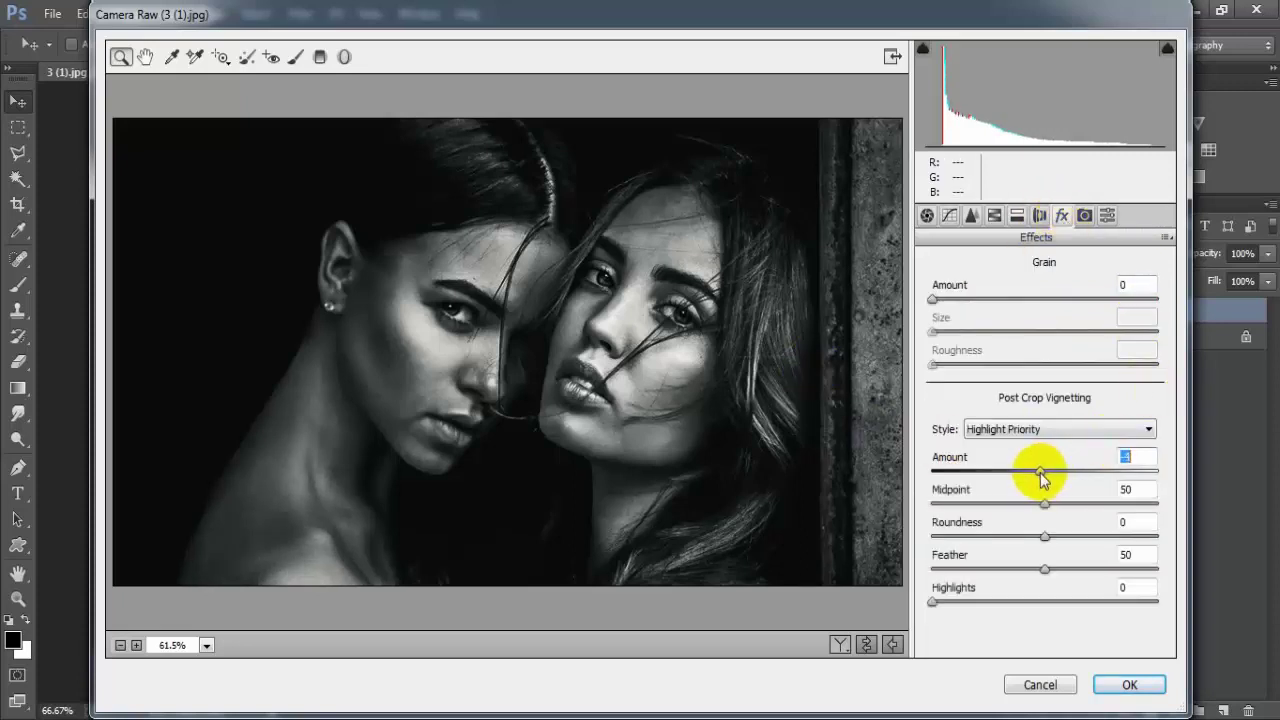
pyautogui.click(1128, 458)
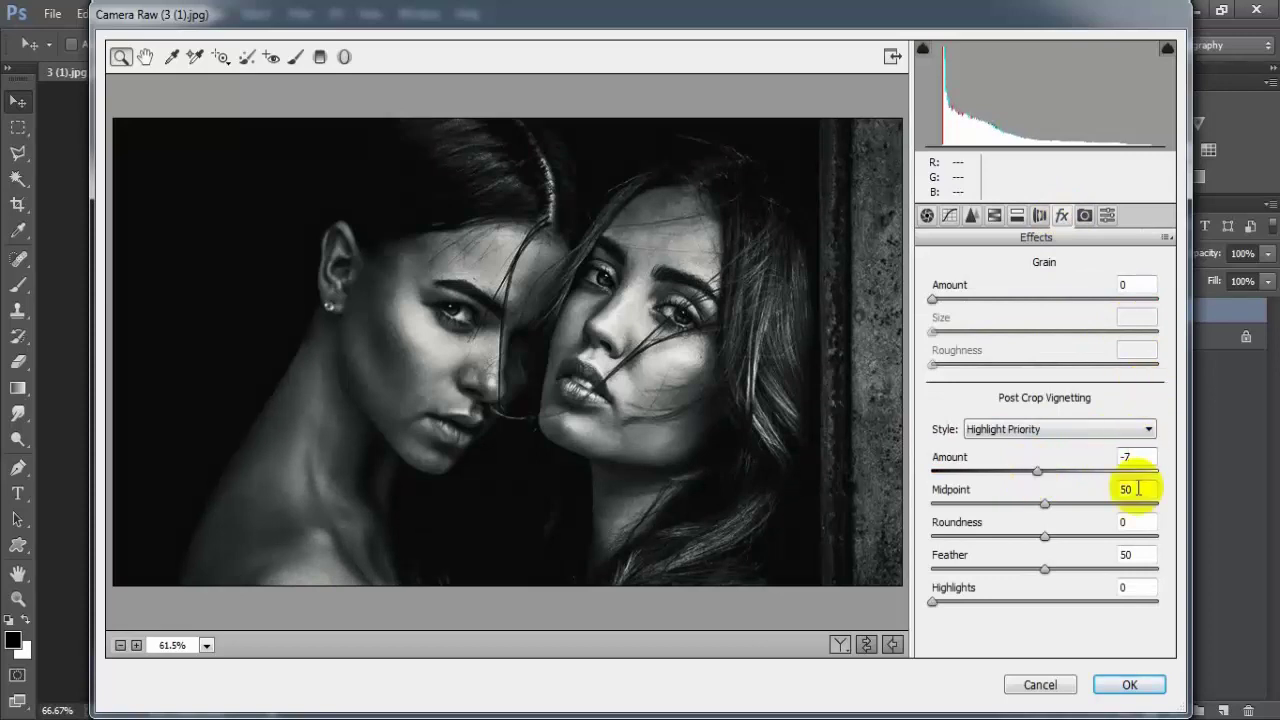
pyautogui.click(867, 645)
pyautogui.click(867, 645)
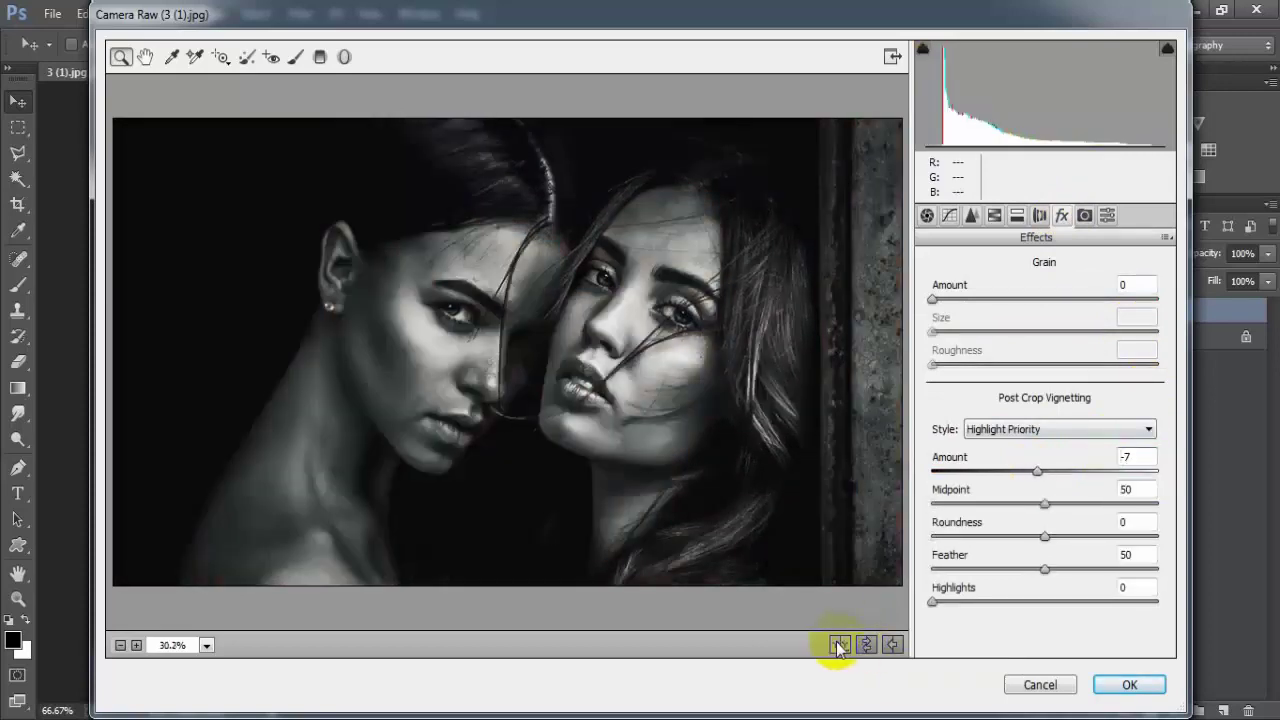
pyautogui.click(840, 645)
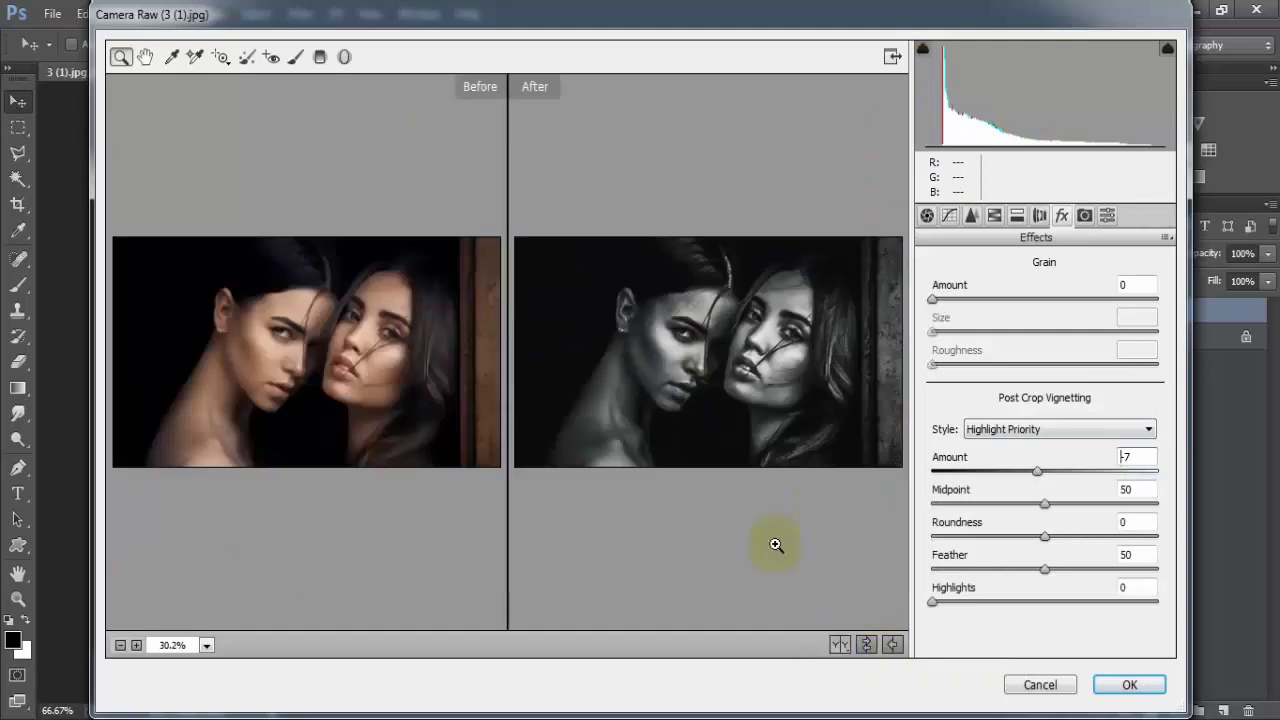
# Step: Apply the Camera Raw edits and toggle Layer 1 to compare with the colour original
pyautogui.click(1130, 685)
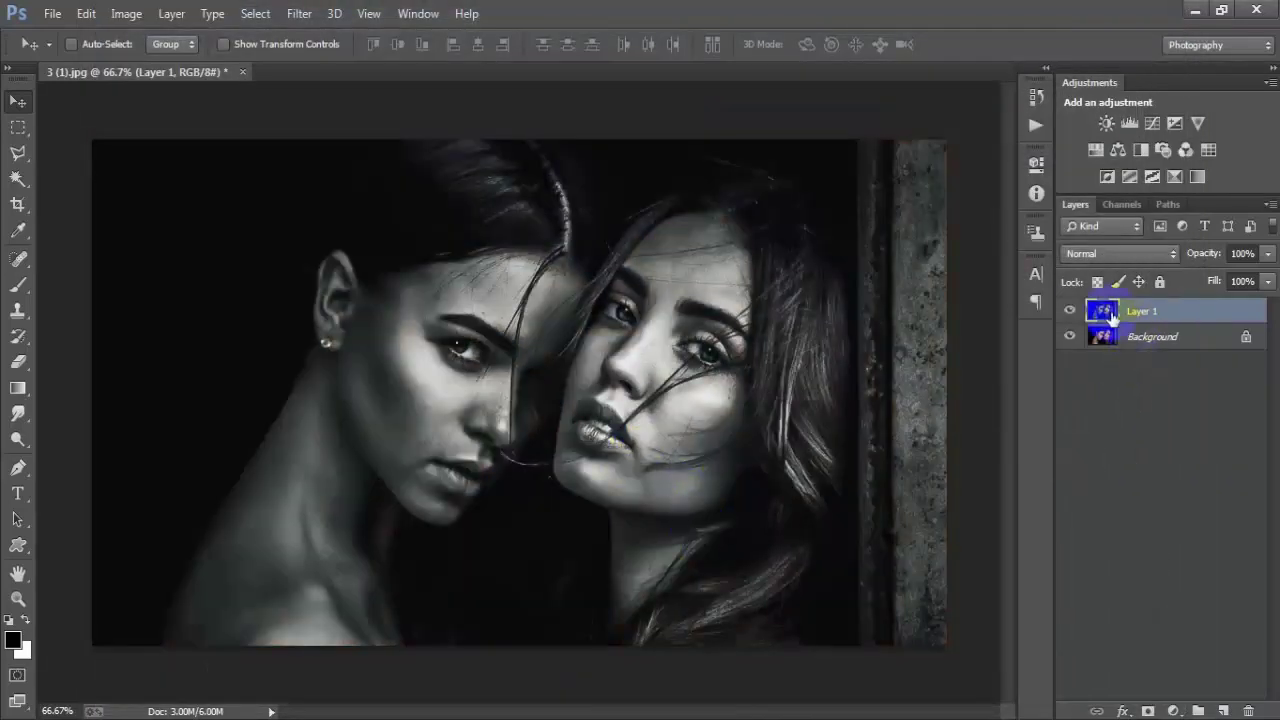
pyautogui.click(1069, 311)
pyautogui.click(1069, 311)
pyautogui.click(1069, 311)
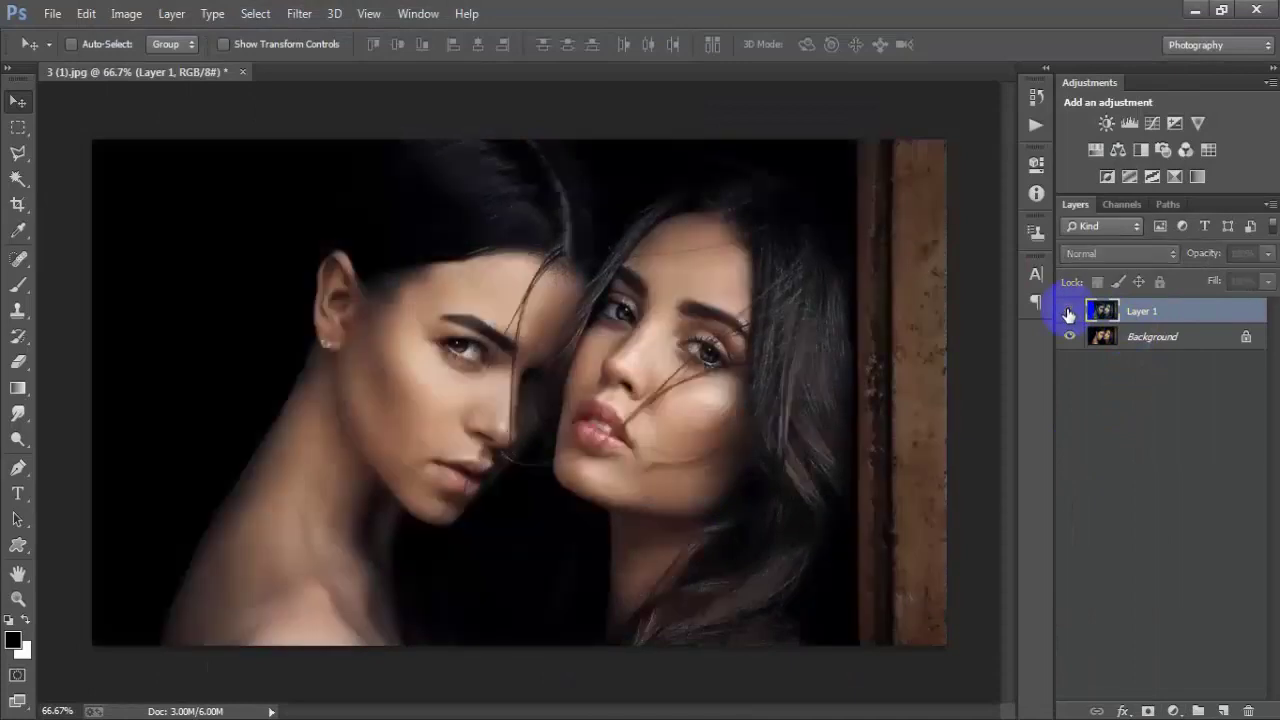
pyautogui.click(1069, 311)
pyautogui.click(1069, 311)
pyautogui.click(1069, 311)
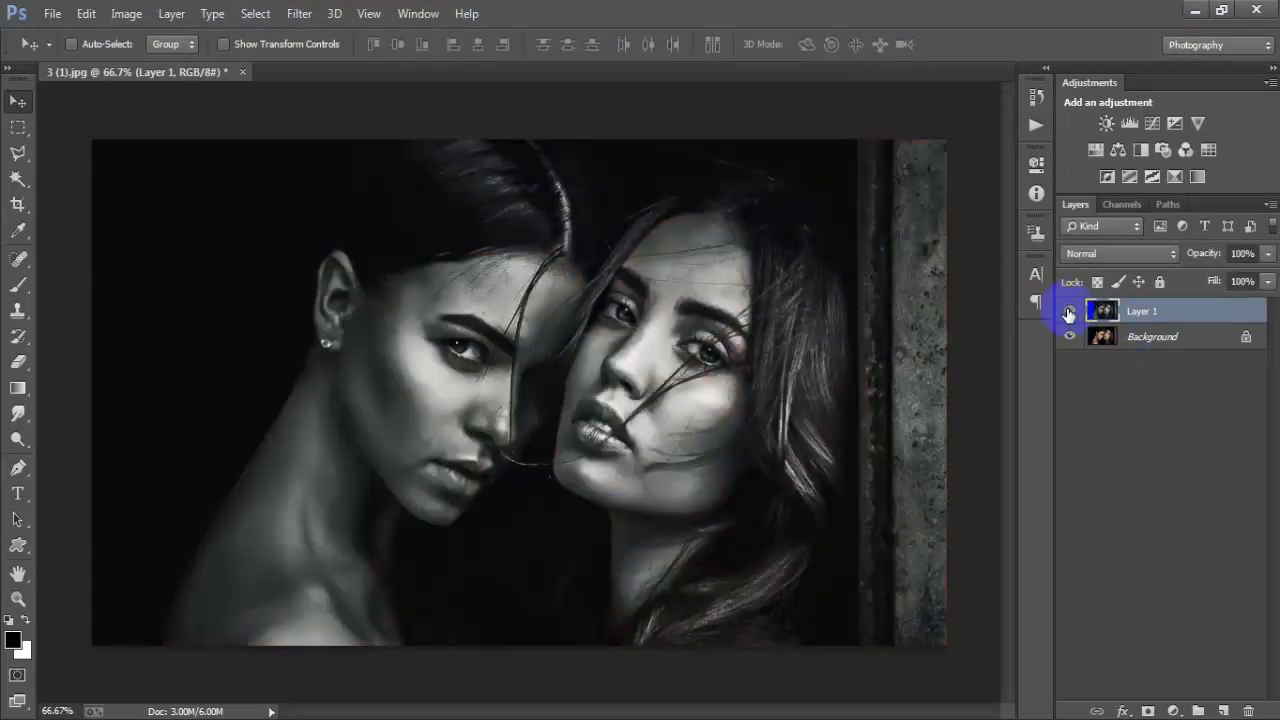
# Step: Add a new layer and set up a soft 29 px white Brush
pyautogui.click(1226, 711)
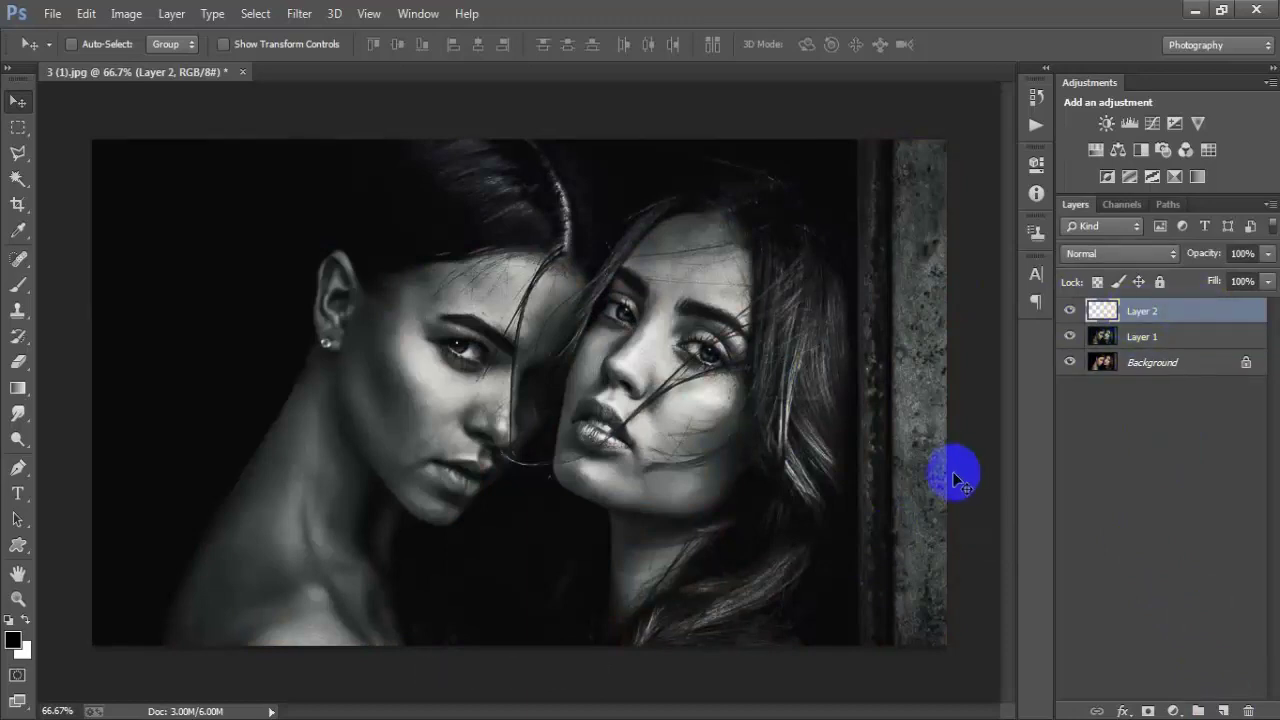
pyautogui.click(18, 284)
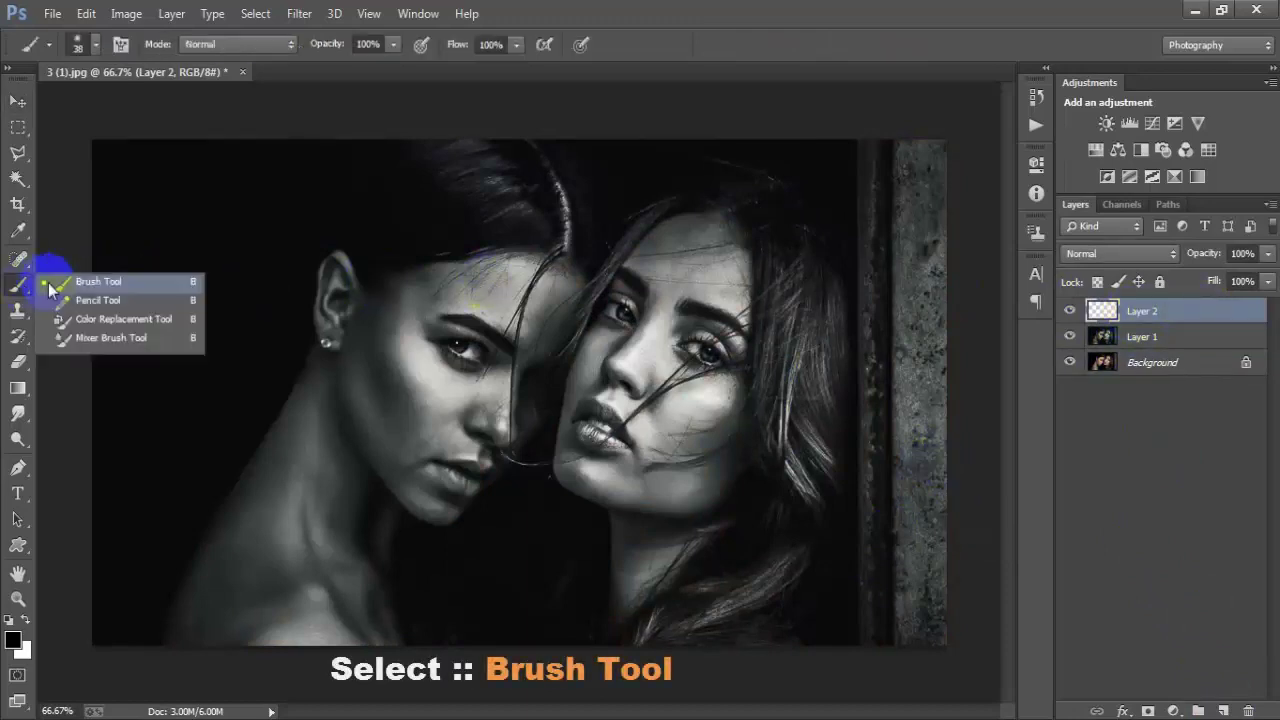
pyautogui.click(90, 278)
pyautogui.rightClick(493, 246)
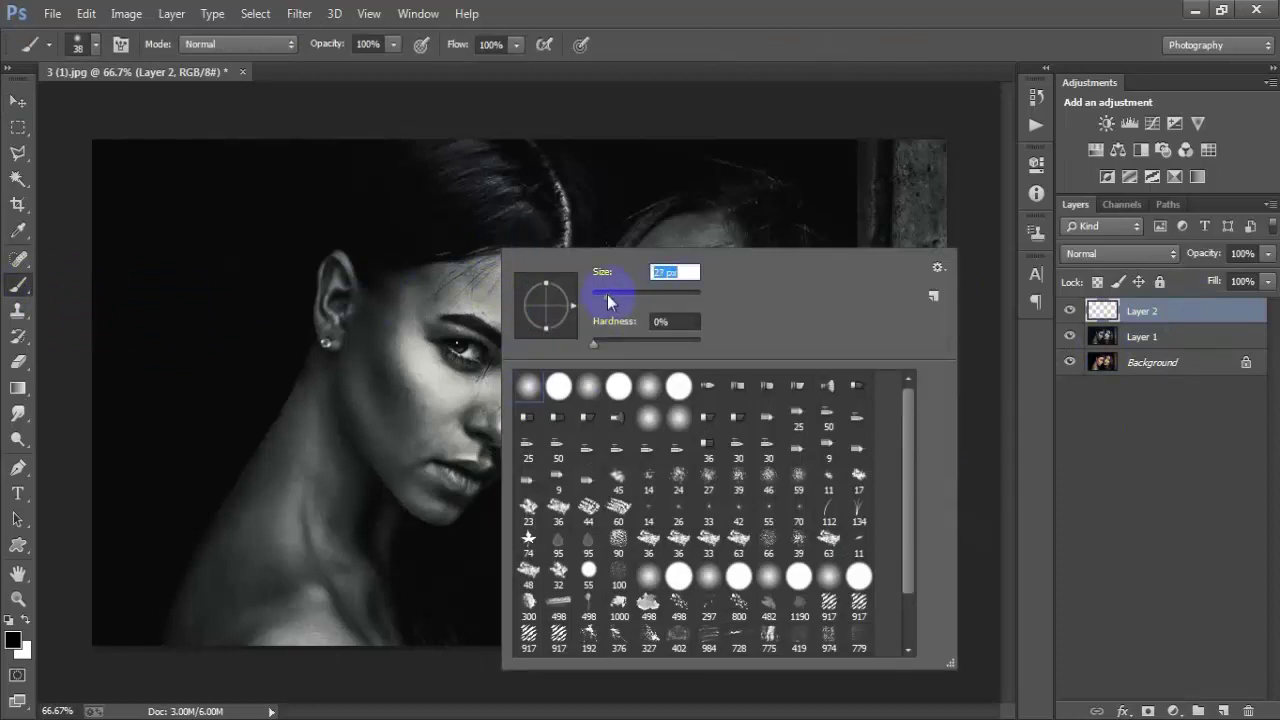
pyautogui.moveTo(607, 294); pyautogui.dragTo(606, 294)
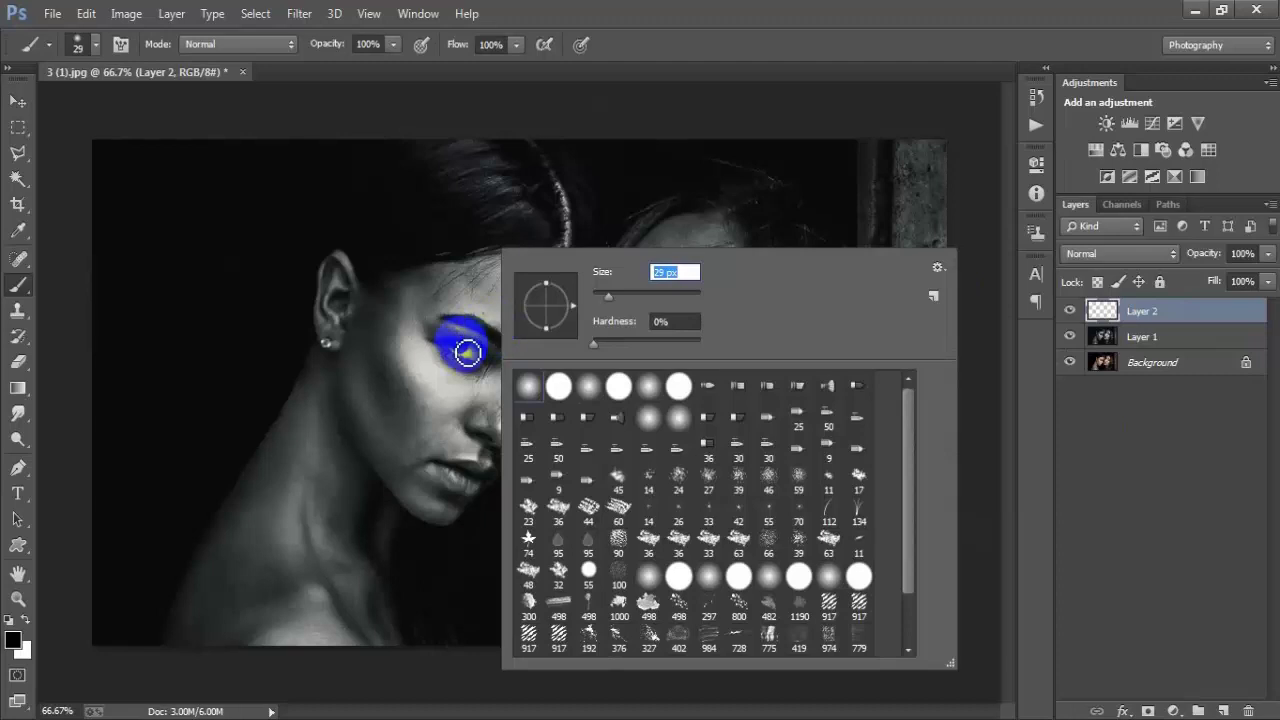
pyautogui.click(734, 45)
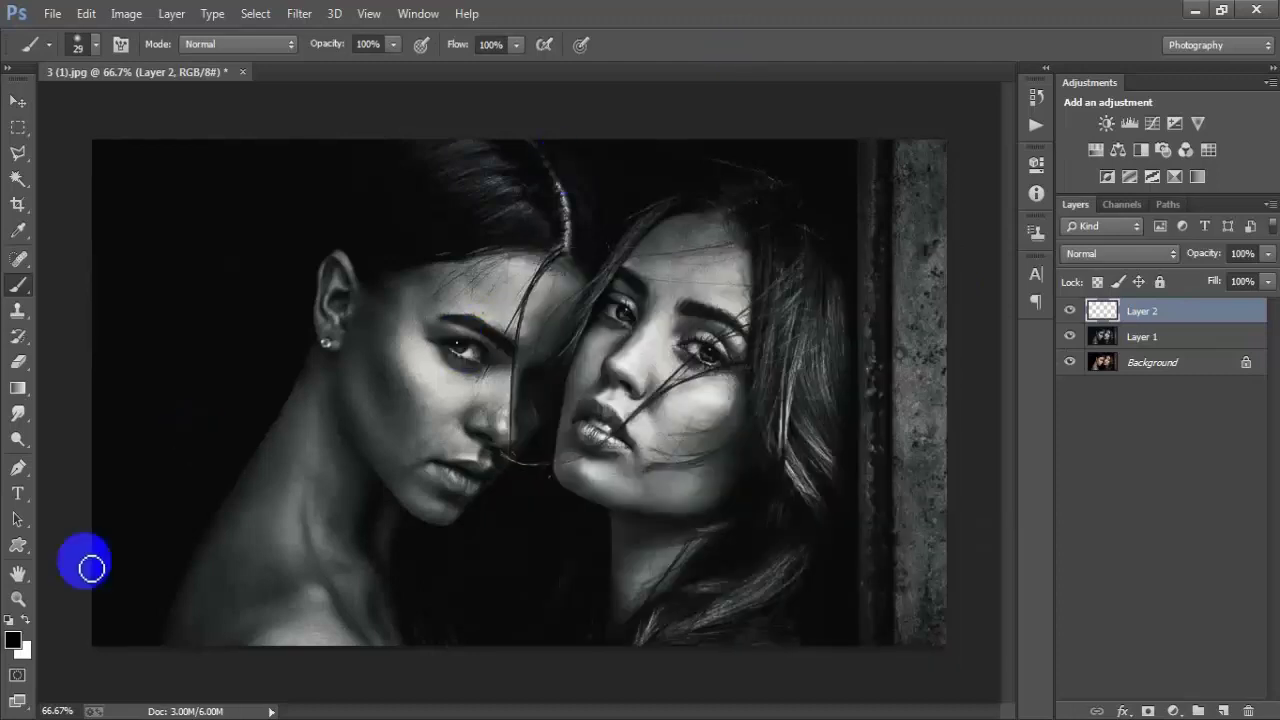
pyautogui.click(26, 622)
# Step: Paint soft white strokes over both women's eyes
pyautogui.moveTo(394, 491); pyautogui.dragTo(464, 358)
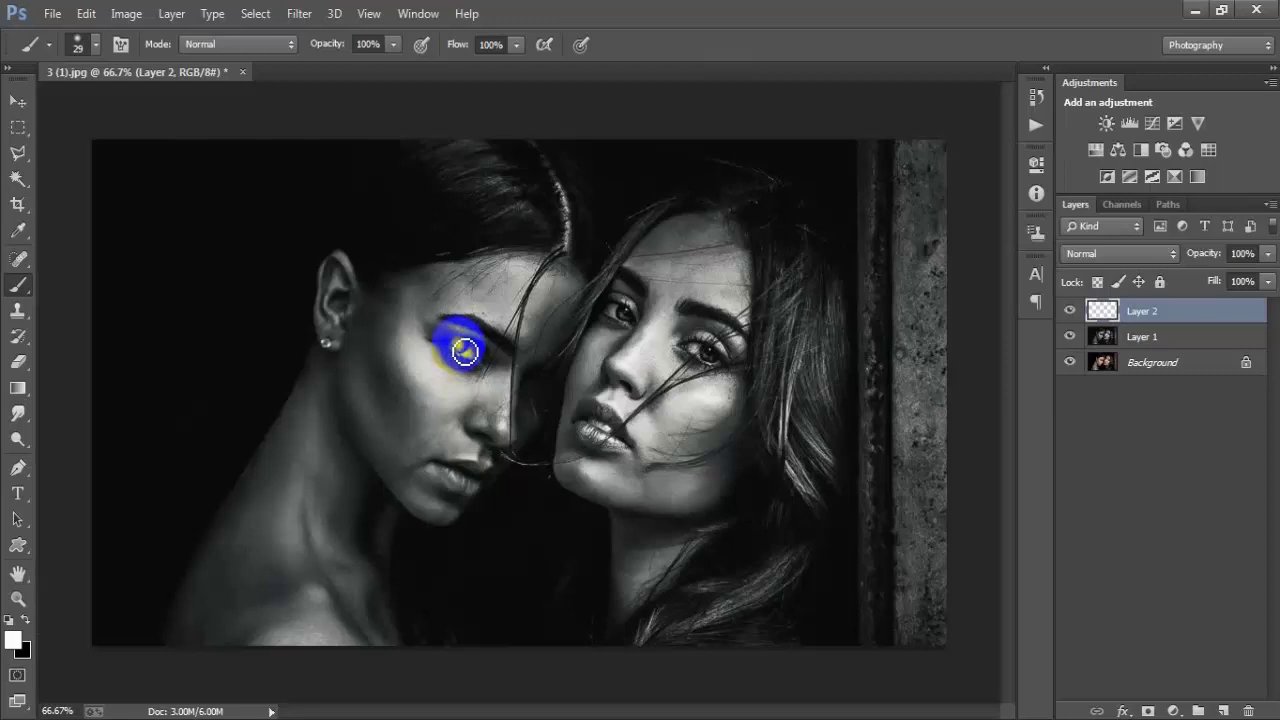
pyautogui.moveTo(612, 312); pyautogui.dragTo(623, 326)
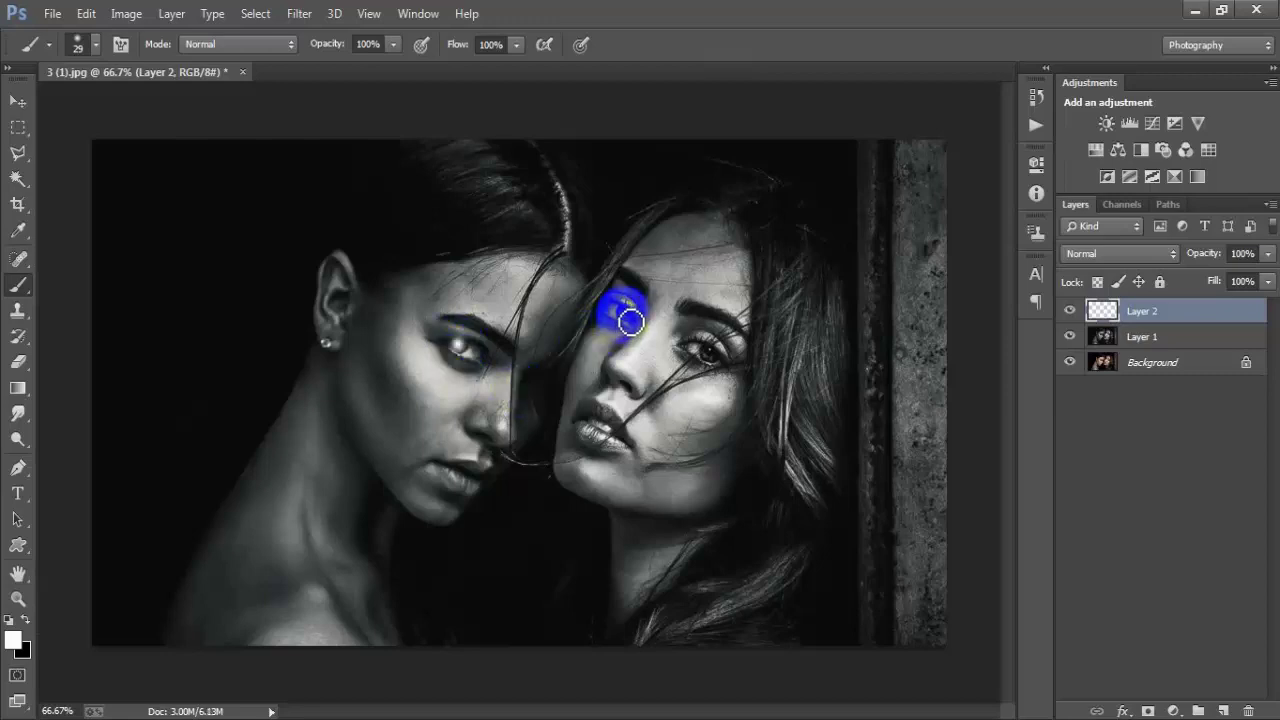
pyautogui.moveTo(684, 342); pyautogui.dragTo(706, 353)
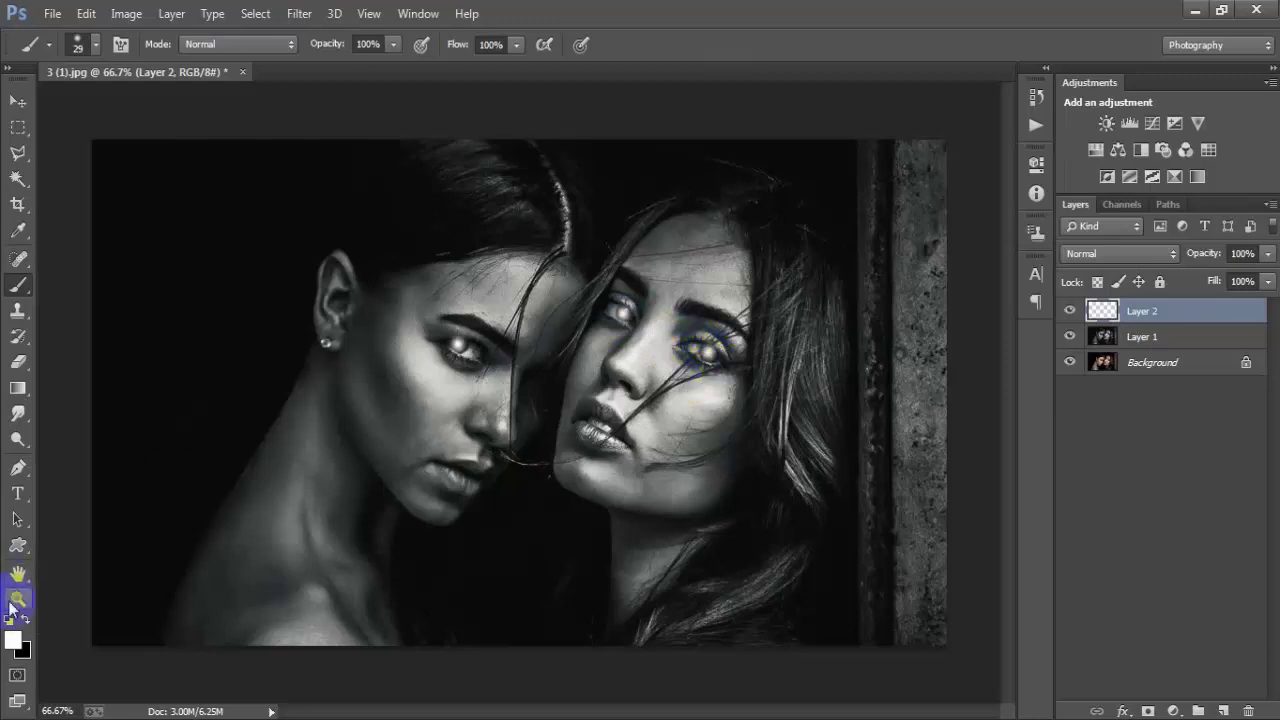
pyautogui.click(133, 510)
pyautogui.click(18, 101)
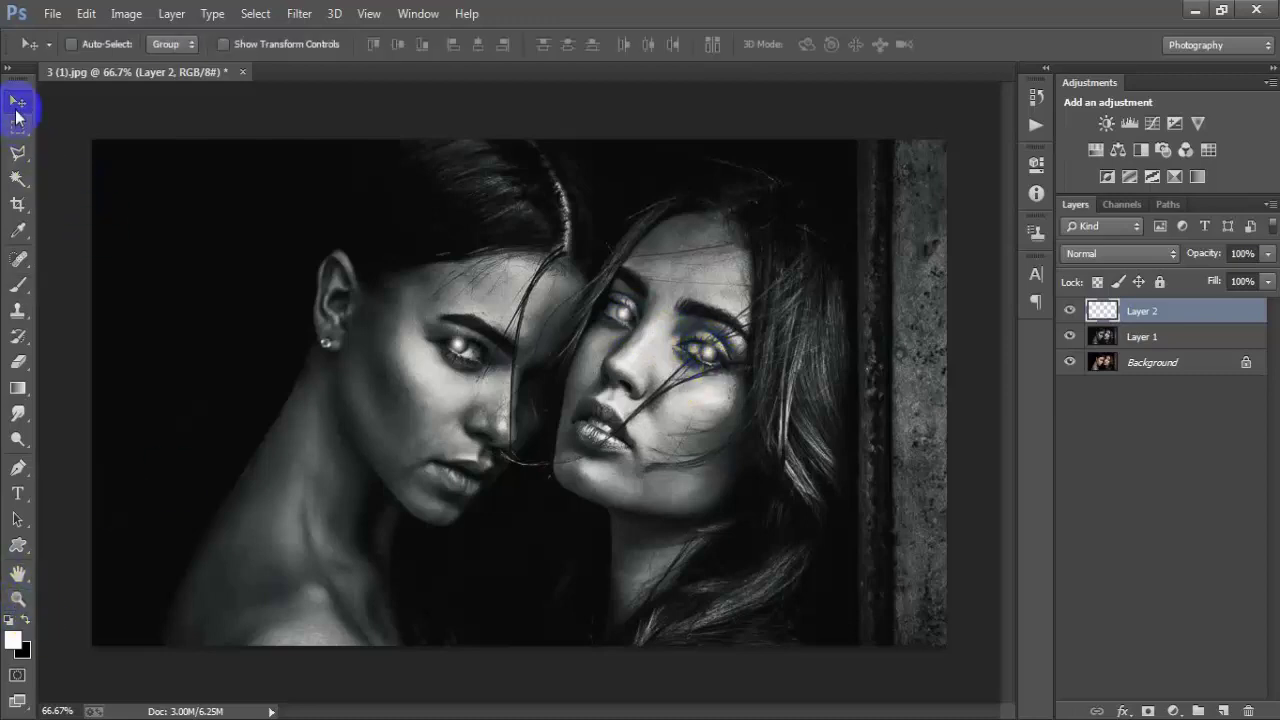
# Step: Reset default colours and set Layer 2's blend mode to Overlay
pyautogui.click(9, 622)
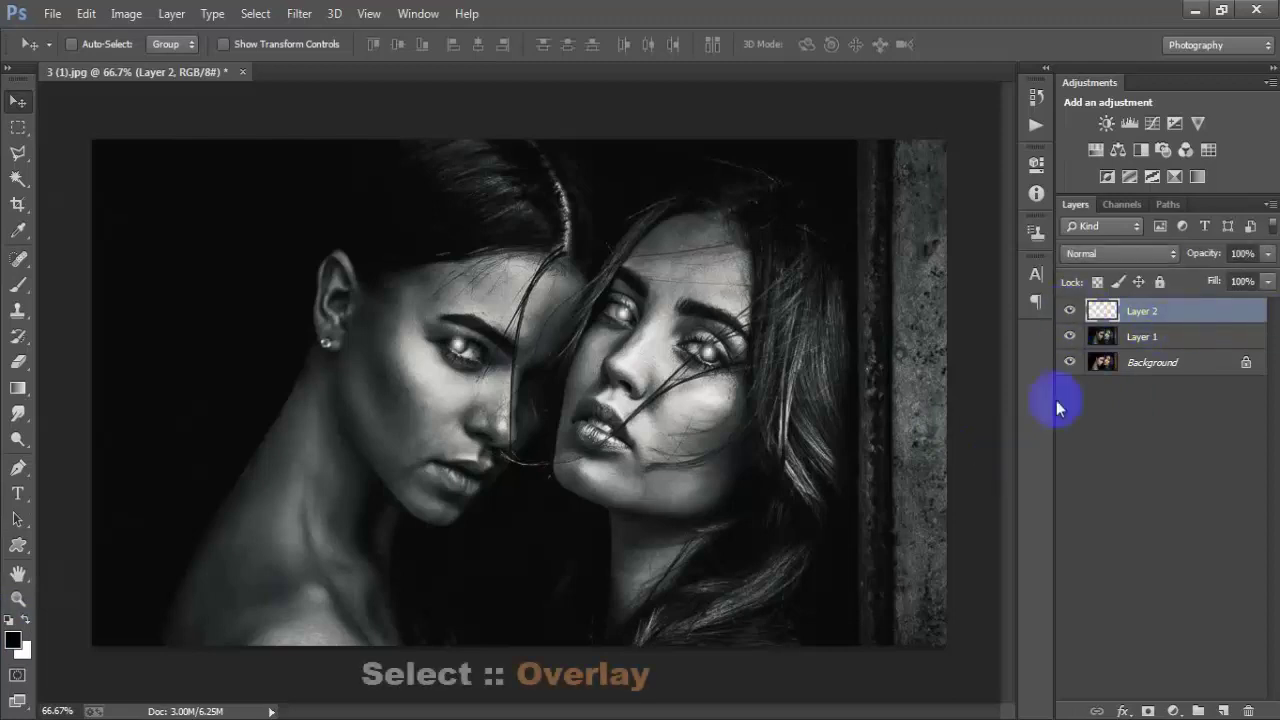
pyautogui.click(1110, 255)
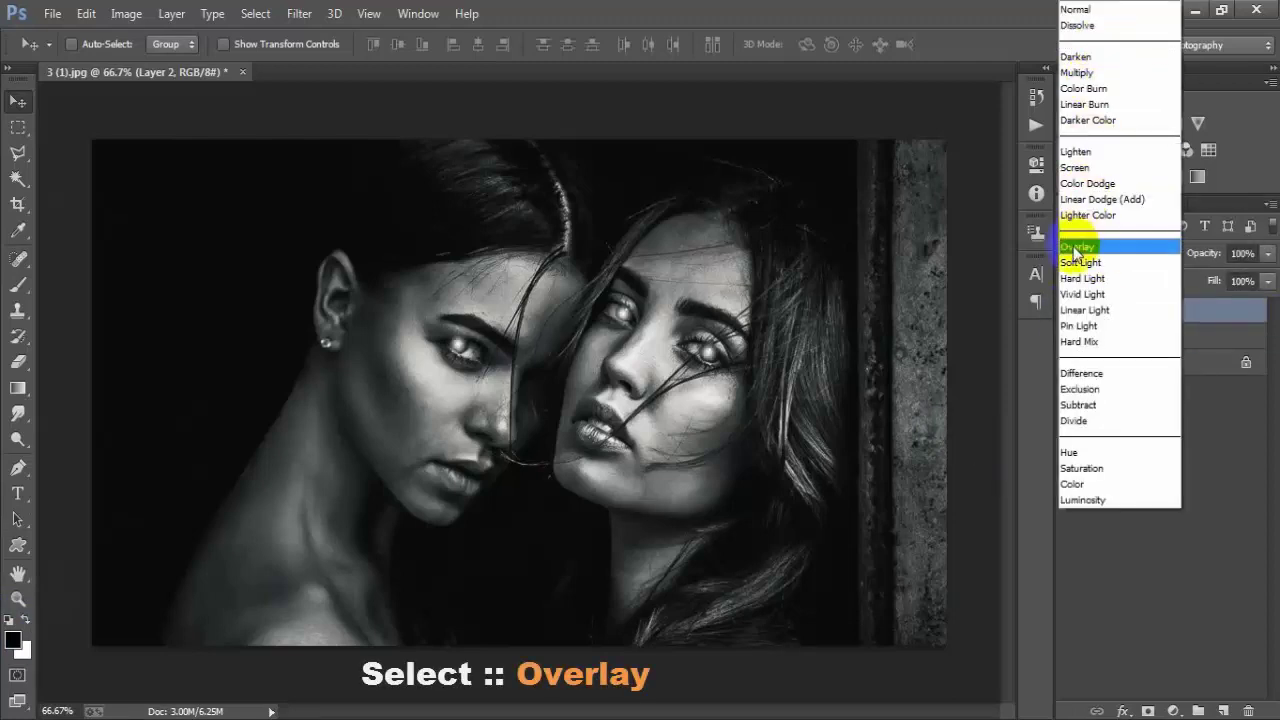
pyautogui.click(1080, 246)
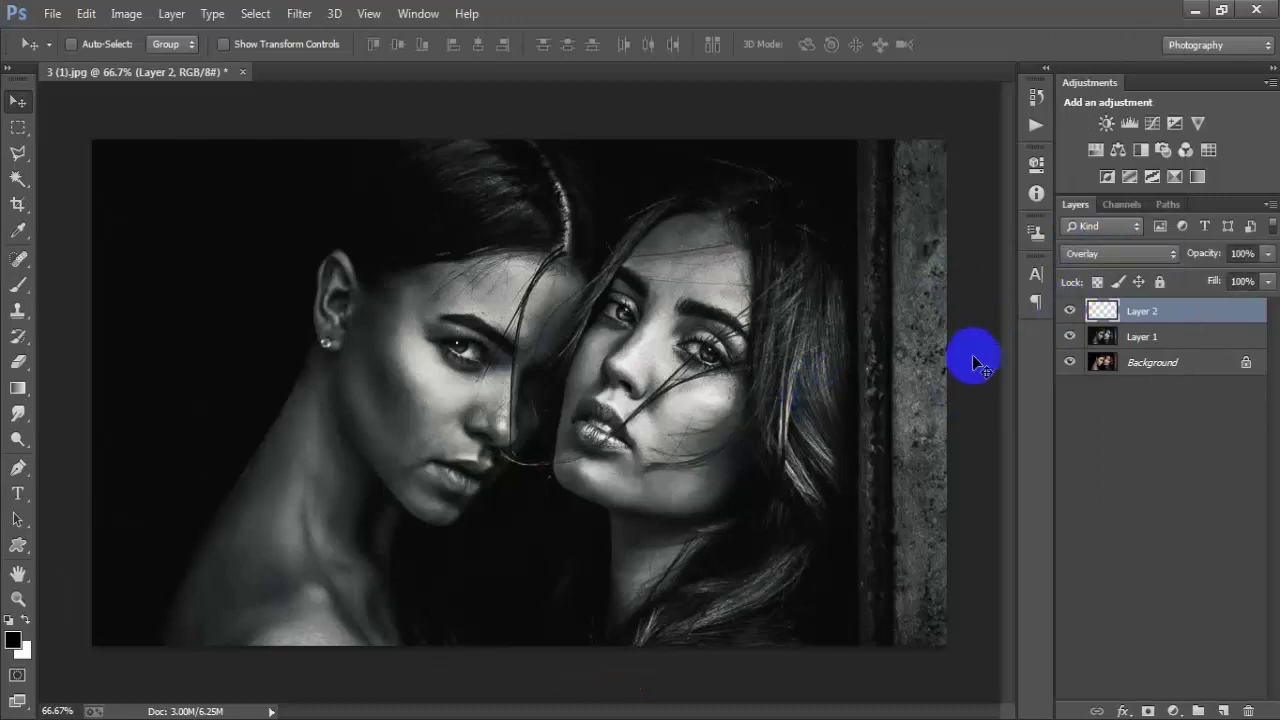
pyautogui.keyDown('alt'); pyautogui.click(1068, 363); pyautogui.keyUp('alt')
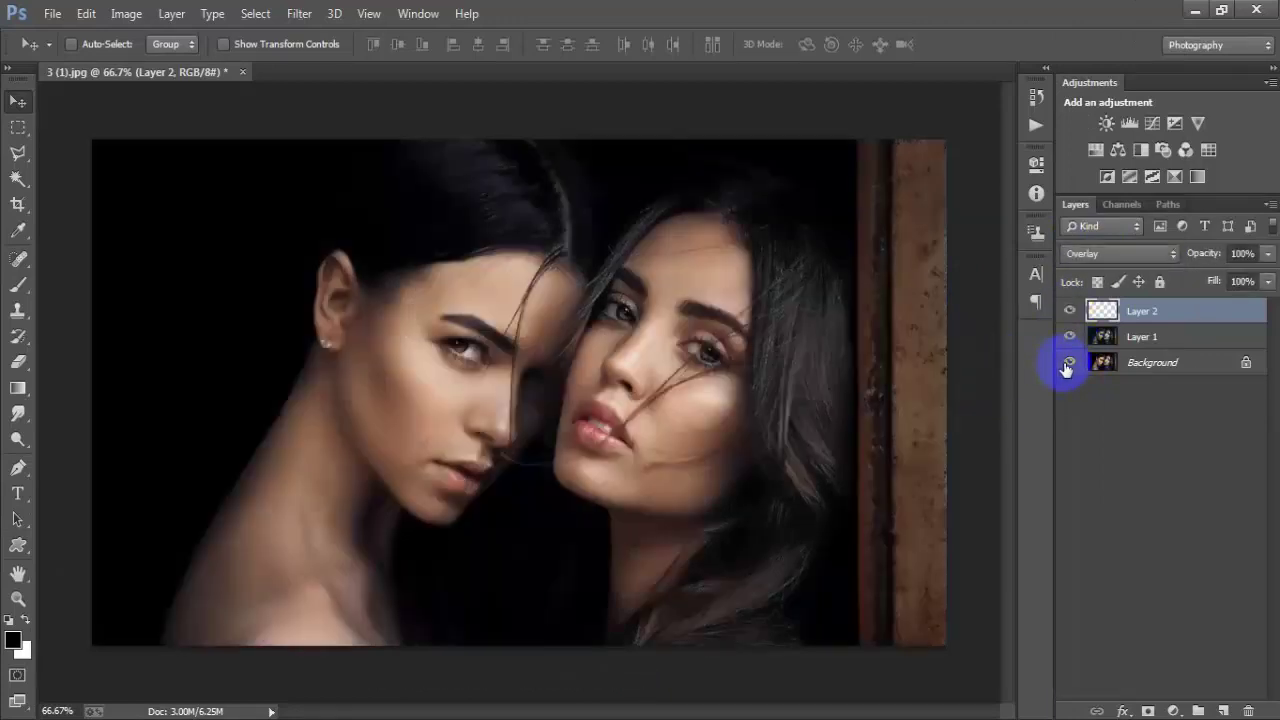
pyautogui.keyDown('alt'); pyautogui.click(1068, 363); pyautogui.keyUp('alt')
pyautogui.keyDown('alt'); pyautogui.click(1068, 363); pyautogui.keyUp('alt')
pyautogui.keyDown('alt'); pyautogui.click(1068, 363); pyautogui.keyUp('alt')
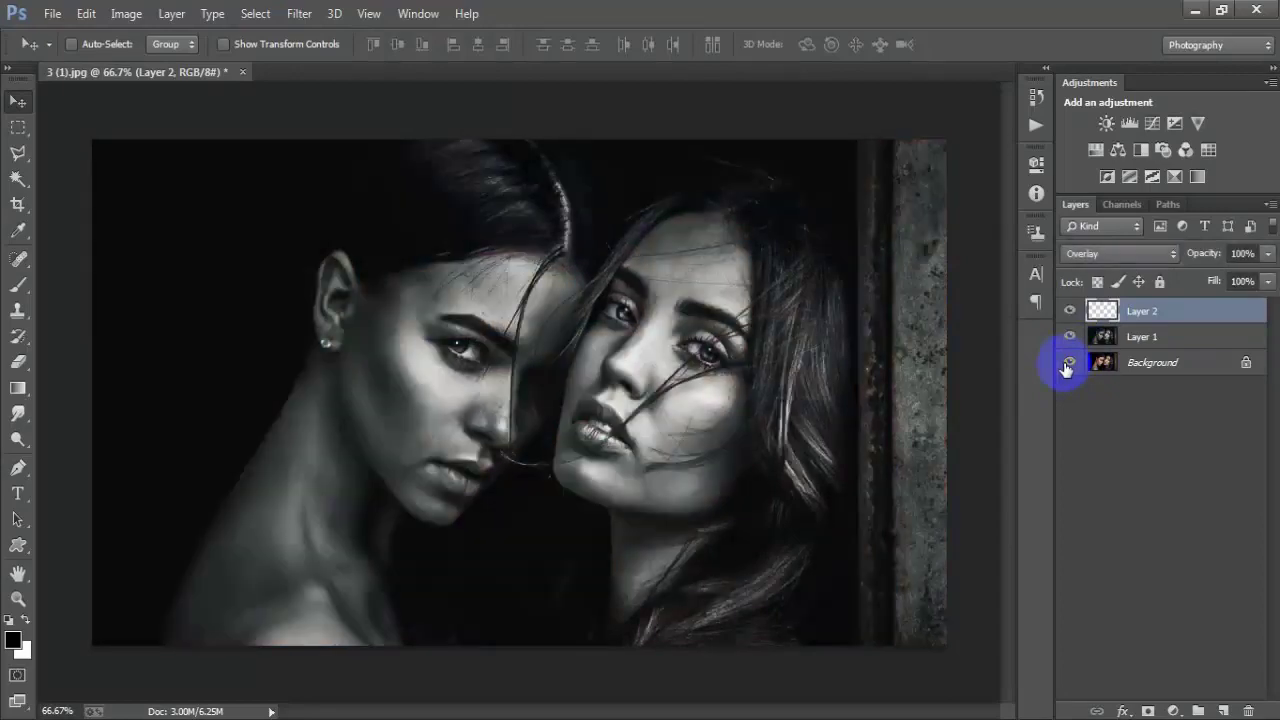
pyautogui.keyDown('alt'); pyautogui.click(1067, 366); pyautogui.keyUp('alt')
pyautogui.keyDown('alt'); pyautogui.click(1067, 366); pyautogui.keyUp('alt')
pyautogui.keyDown('alt'); pyautogui.click(1067, 366); pyautogui.keyUp('alt')
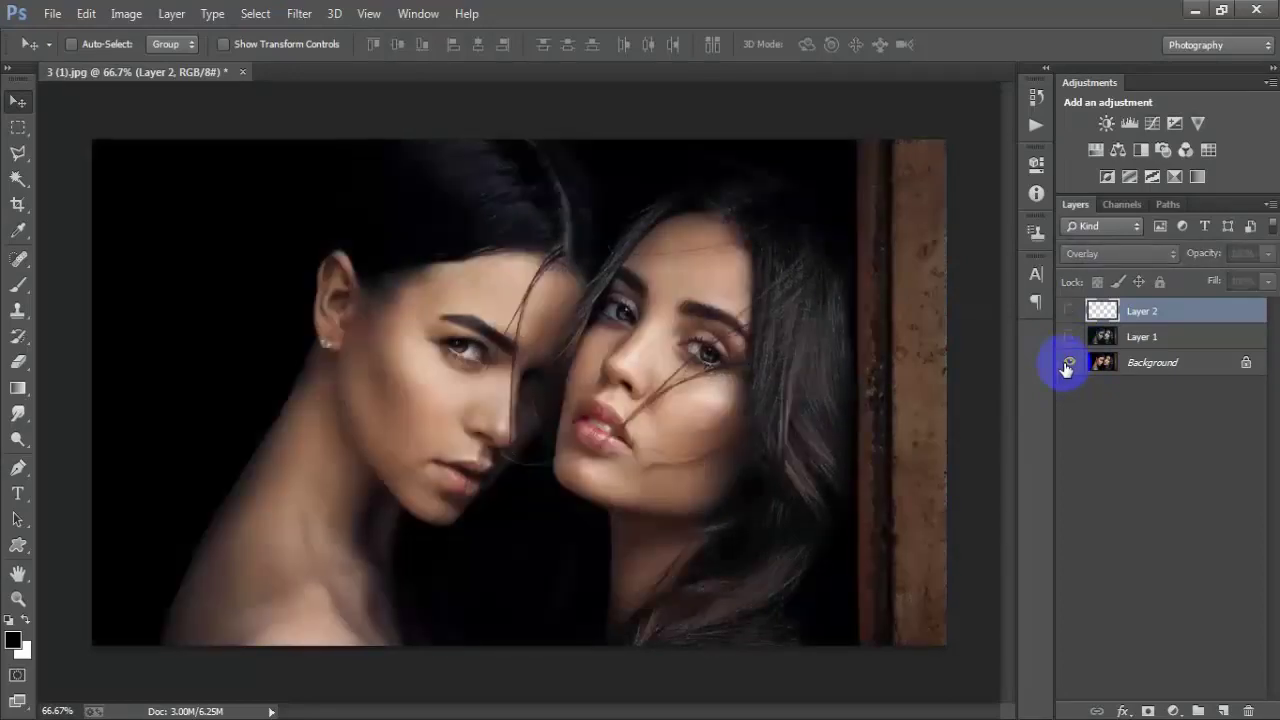
pyautogui.keyDown('alt'); pyautogui.click(1067, 366); pyautogui.keyUp('alt')
pyautogui.keyDown('alt'); pyautogui.click(1067, 366); pyautogui.keyUp('alt')
pyautogui.keyDown('alt'); pyautogui.click(1067, 366); pyautogui.keyUp('alt')
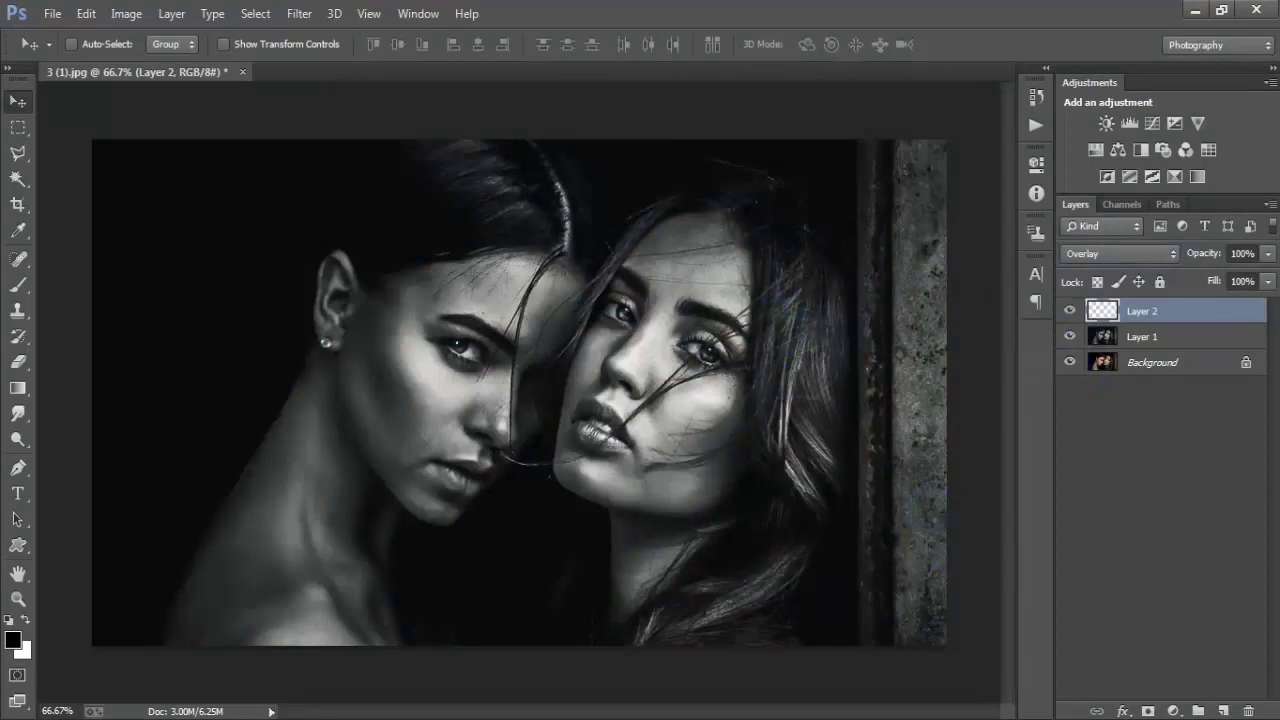
pyautogui.click(813, 638)
pyautogui.hotkey('ctrl', '+')
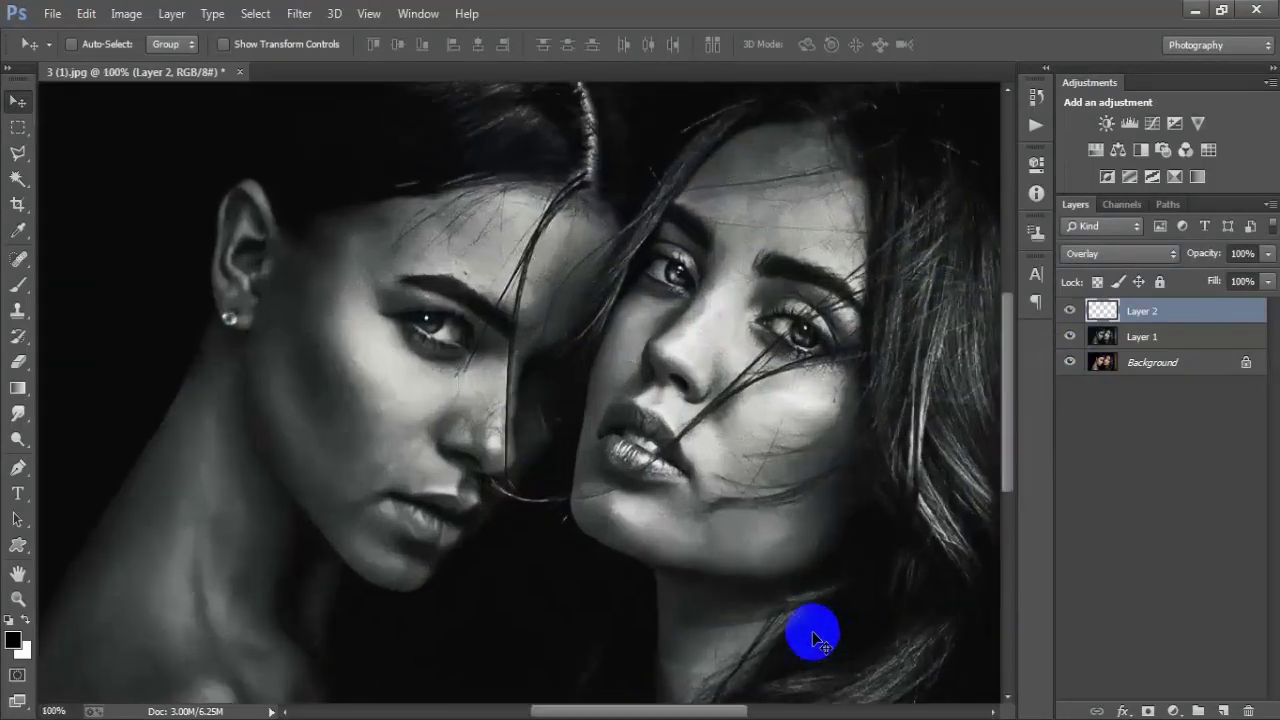
pyautogui.keyDown('alt'); pyautogui.click(1070, 362); pyautogui.keyUp('alt')
pyautogui.keyDown('alt'); pyautogui.click(1070, 362); pyautogui.keyUp('alt')
pyautogui.keyDown('alt'); pyautogui.click(1070, 362); pyautogui.keyUp('alt')
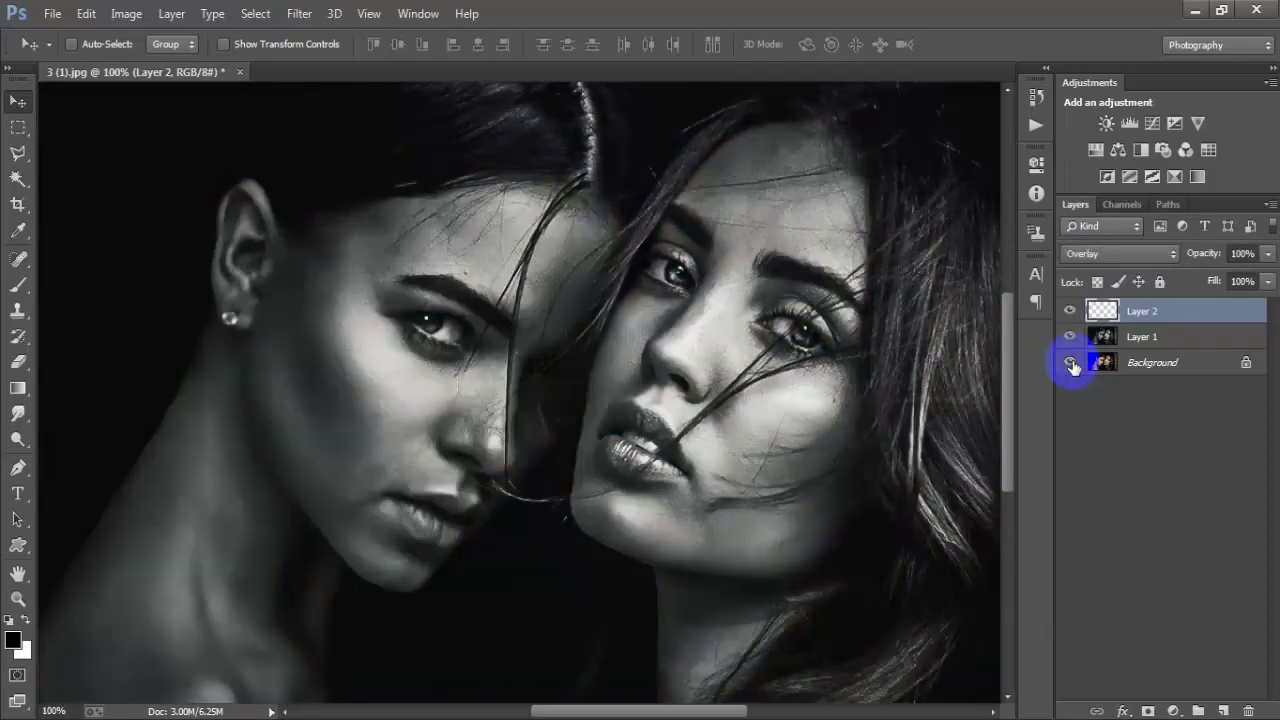
pyautogui.keyDown('alt'); pyautogui.click(1070, 362); pyautogui.keyUp('alt')
pyautogui.keyDown('alt'); pyautogui.click(1070, 362); pyautogui.keyUp('alt')
pyautogui.keyDown('alt'); pyautogui.click(1070, 362); pyautogui.keyUp('alt')
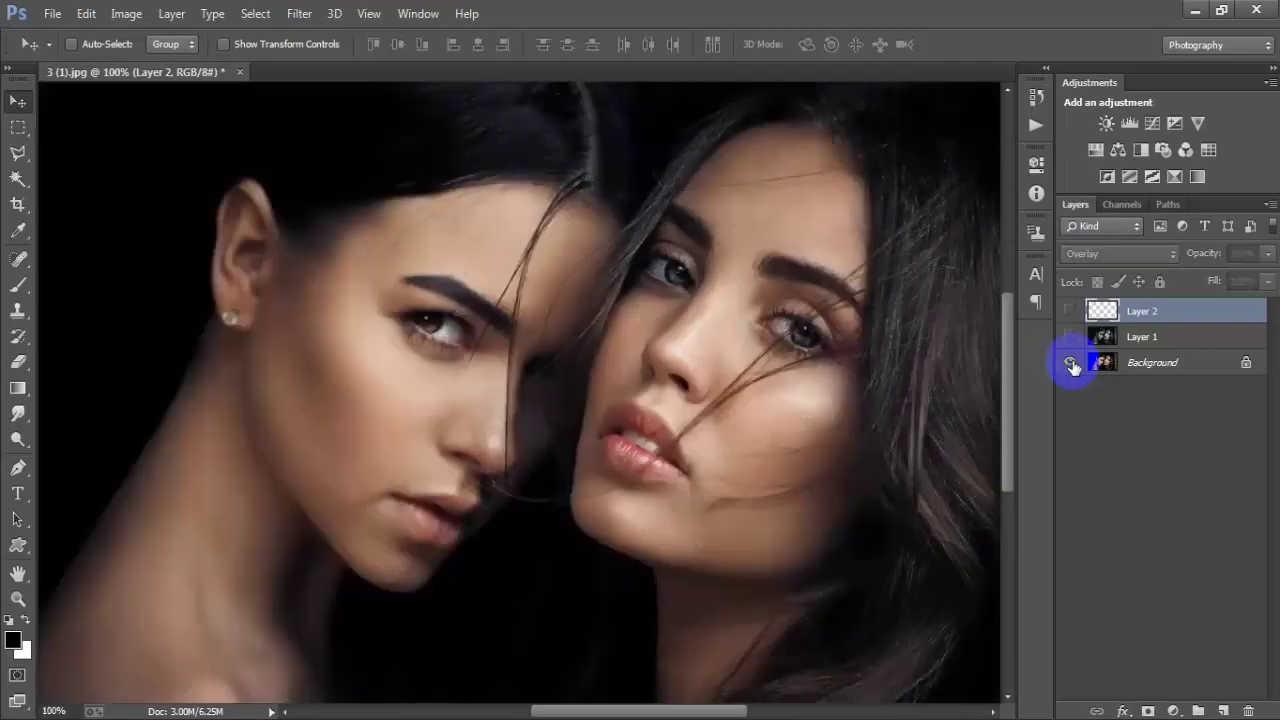
pyautogui.keyDown('alt'); pyautogui.click(1070, 362); pyautogui.keyUp('alt')
pyautogui.hotkey('ctrl', '-')
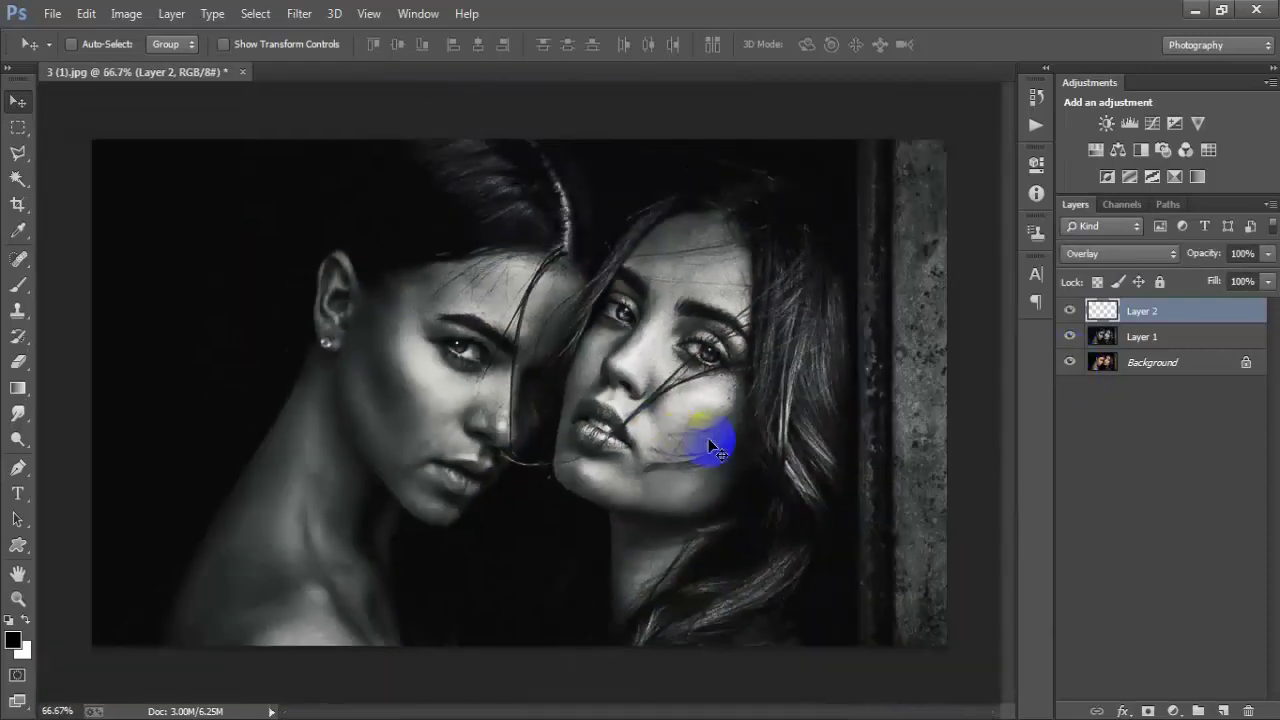
pyautogui.keyDown('alt'); pyautogui.click(1070, 362); pyautogui.keyUp('alt')
pyautogui.keyDown('alt'); pyautogui.click(1070, 362); pyautogui.keyUp('alt')
pyautogui.keyDown('alt'); pyautogui.click(1070, 362); pyautogui.keyUp('alt')
pyautogui.keyDown('alt'); pyautogui.click(1070, 362); pyautogui.keyUp('alt')
pyautogui.keyDown('alt'); pyautogui.click(1070, 362); pyautogui.keyUp('alt')
pyautogui.keyDown('alt'); pyautogui.click(1070, 362); pyautogui.keyUp('alt')
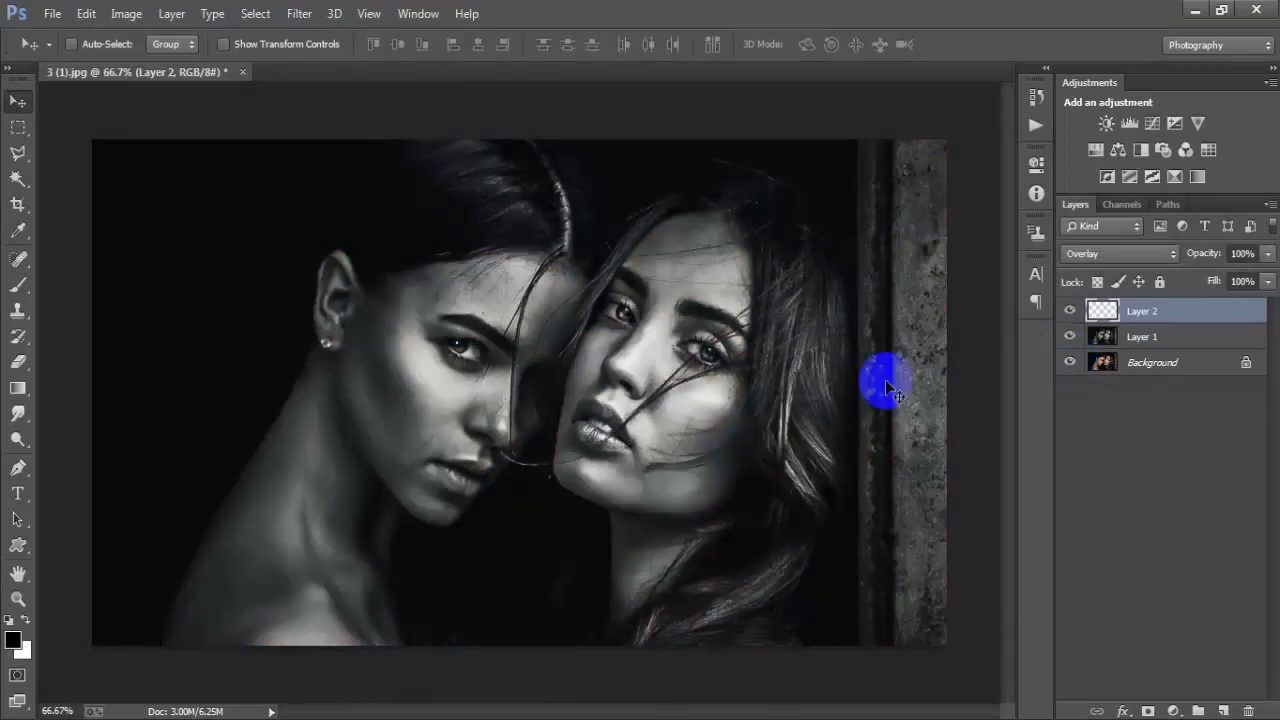